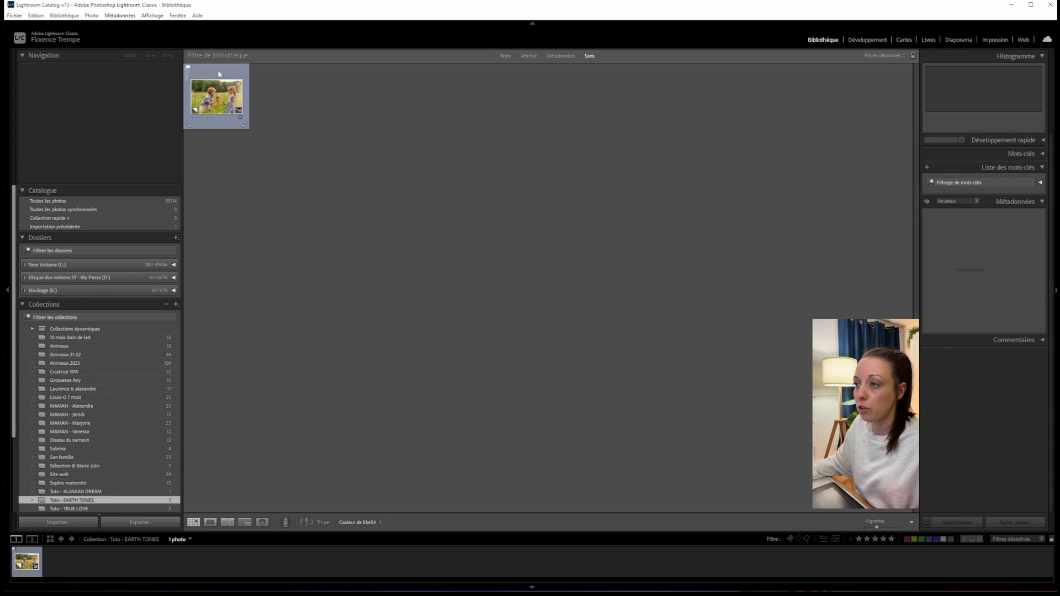
Open the photo of the two children in the meadow in the Develop module
{"action": "double_click", "coordinate": [218, 74]}
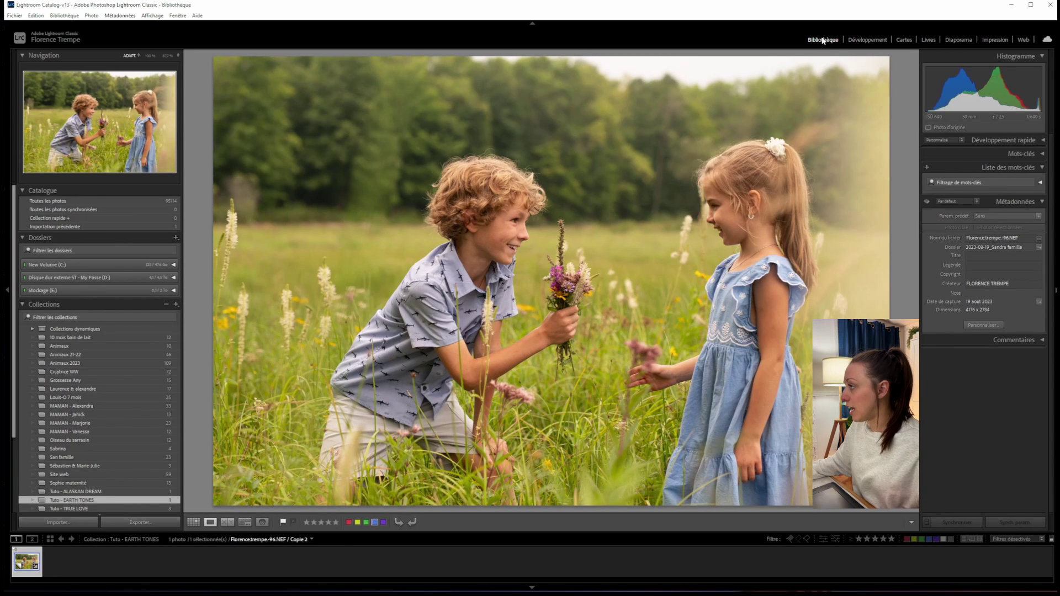
{"action": "left_click", "coordinate": [867, 39]}
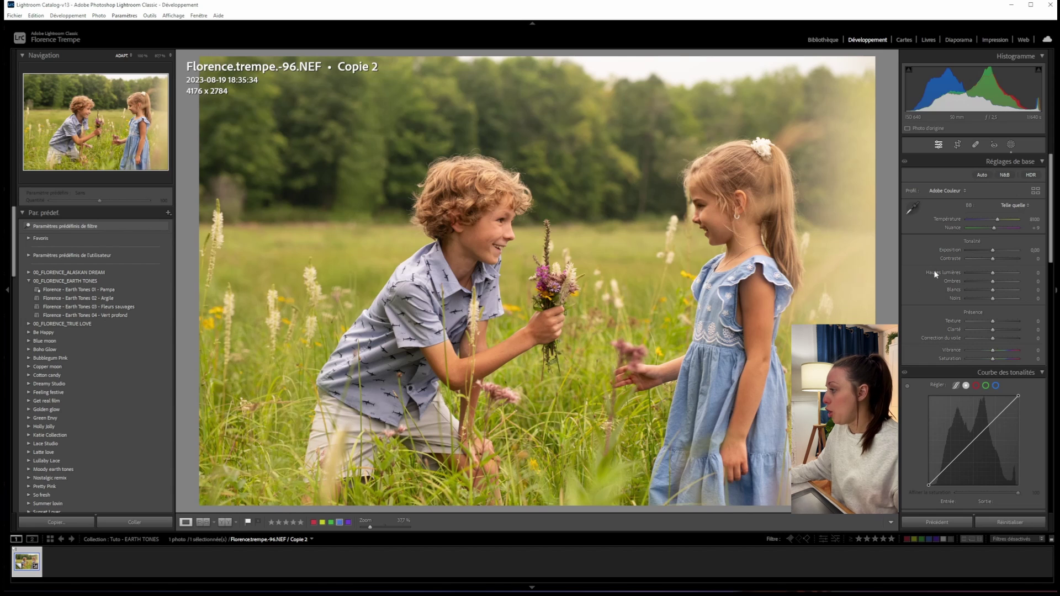
Try out exposure, contrast, highlights, shadows, whites and blacks adjustments on the photo, and reset all its settings
{"action": "left_click_drag", "start_coordinate": [992, 251], "coordinate": [990, 299]}
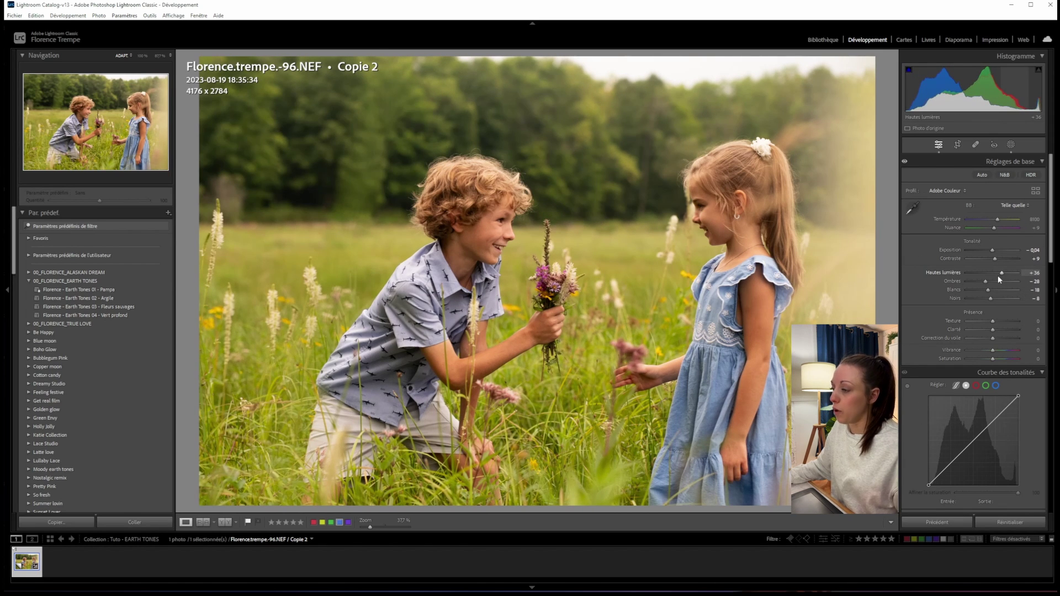
{"action": "left_click", "coordinate": [1015, 523]}
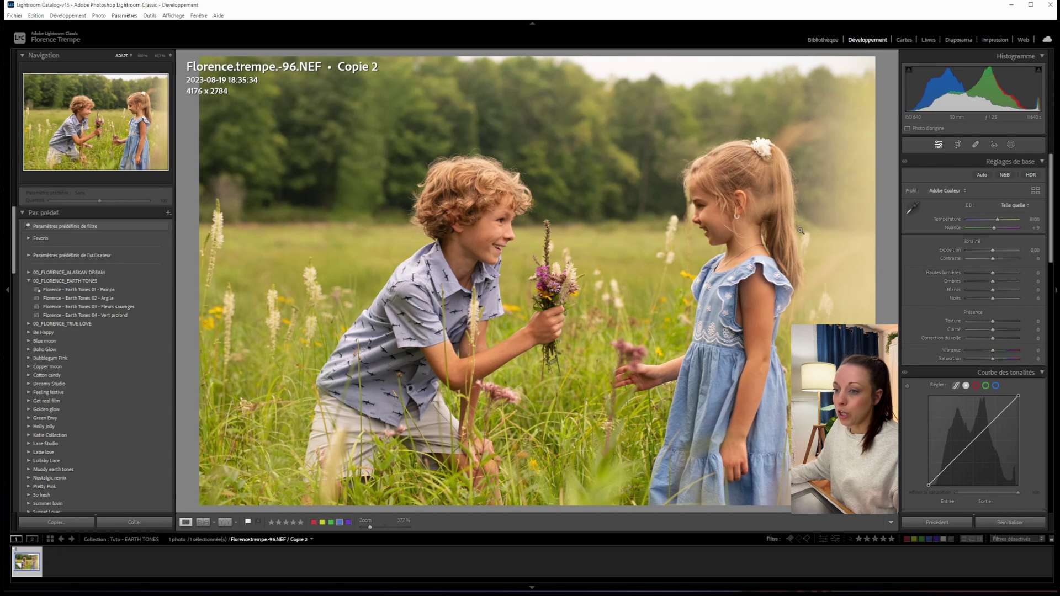
Try the Earth Tones 01 - Pampa preset from the EARTH TONES group on the photo, and reset its settings
{"action": "left_click", "coordinate": [30, 281]}
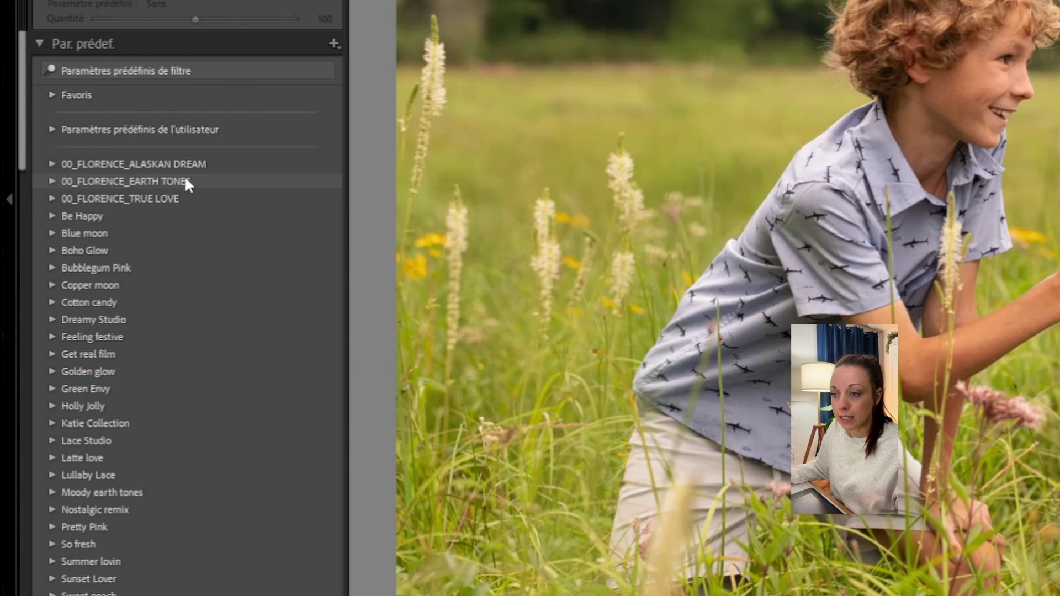
{"action": "left_click", "coordinate": [53, 181]}
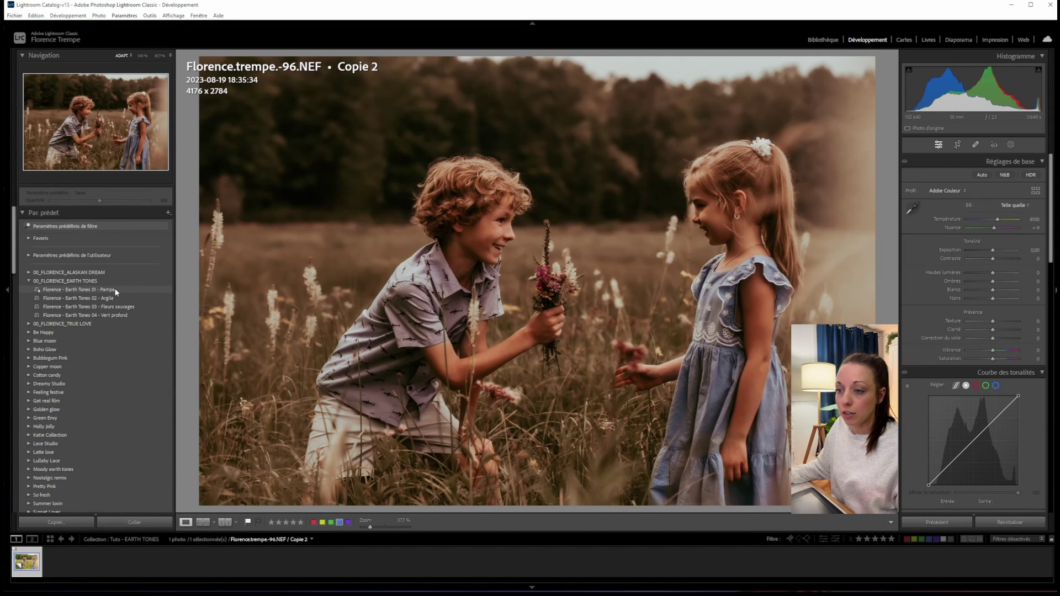
{"action": "left_click", "coordinate": [116, 292]}
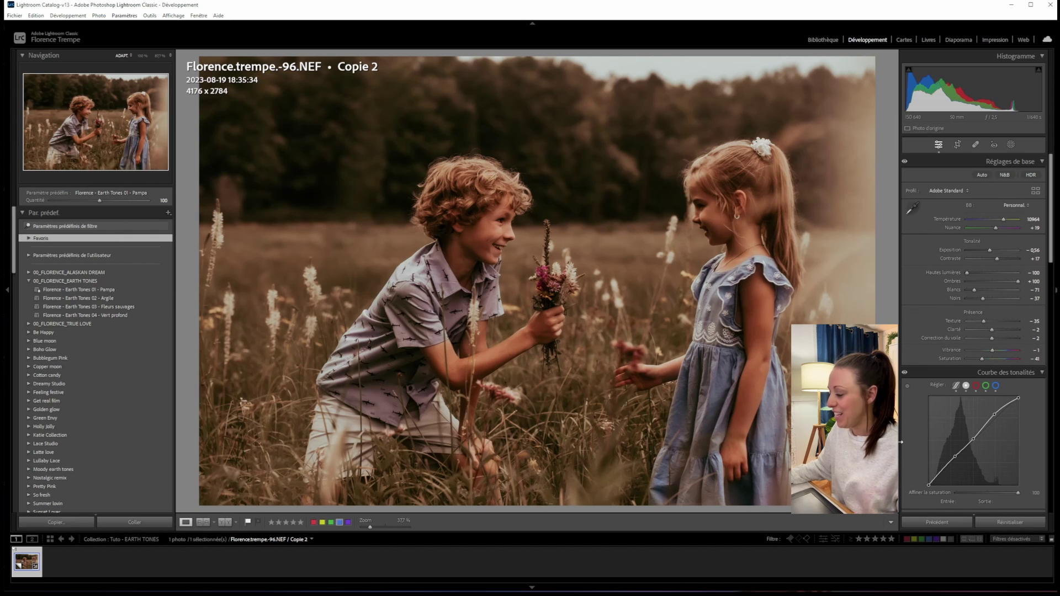
{"action": "left_click", "coordinate": [1012, 522]}
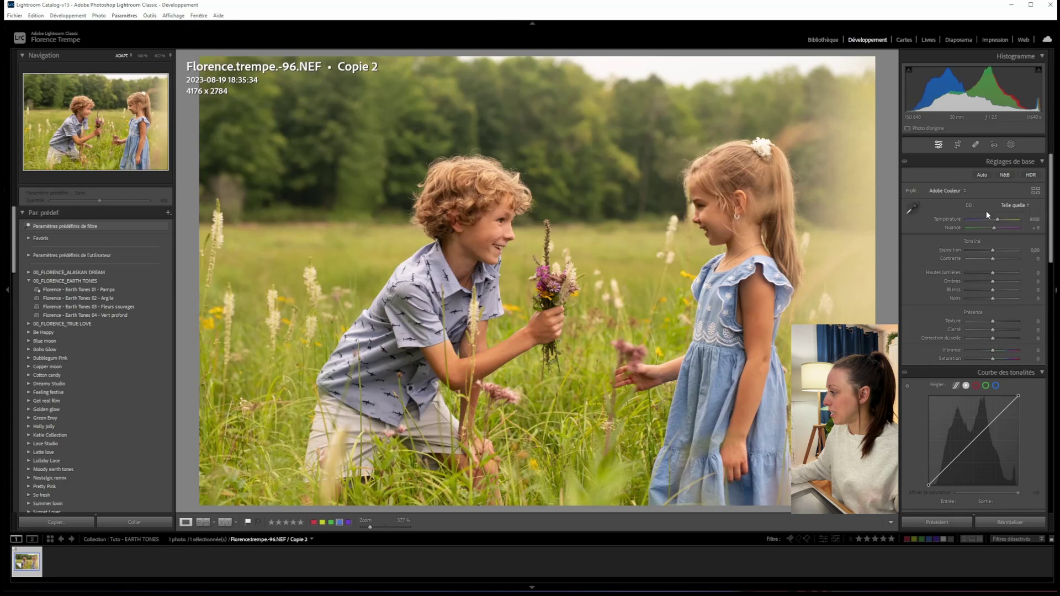
Compare the develop settings without and with the Earth Tones 01 - Pampa preset, and reset the photo again
{"action": "scroll", "coordinate": [1002, 315], "scroll_direction": "down", "scroll_amount": 15}
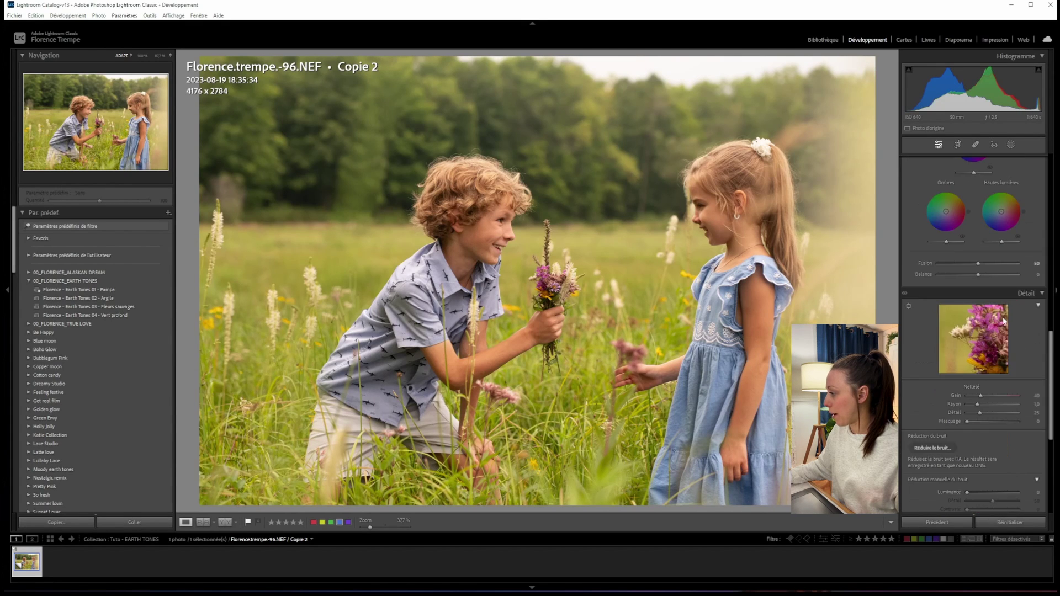
{"action": "scroll", "coordinate": [1003, 315], "scroll_direction": "up", "scroll_amount": 15}
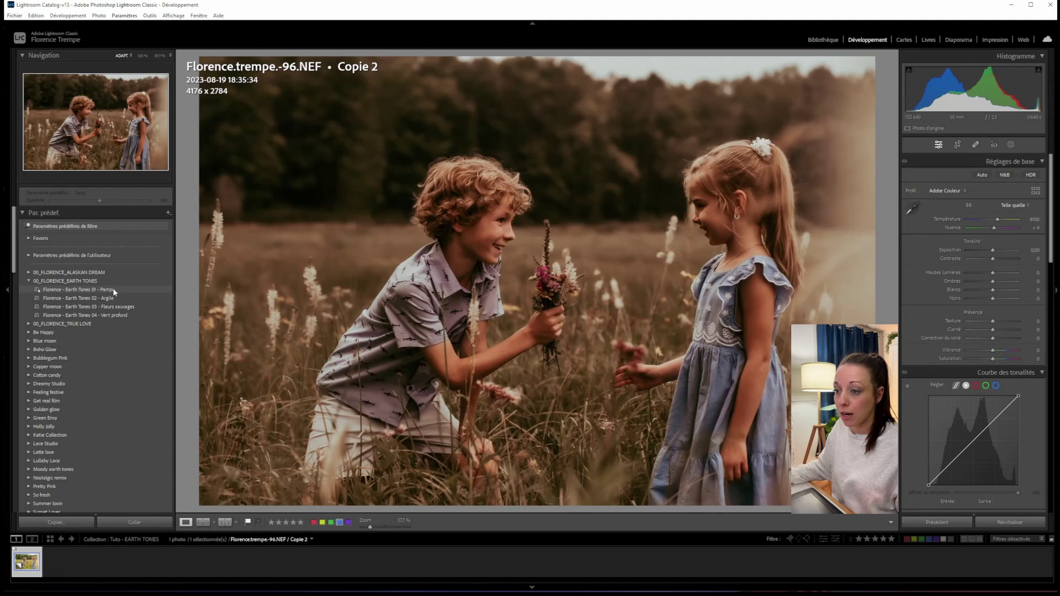
{"action": "left_click", "coordinate": [89, 289]}
{"action": "scroll", "coordinate": [969, 290], "scroll_direction": "down", "scroll_amount": 5}
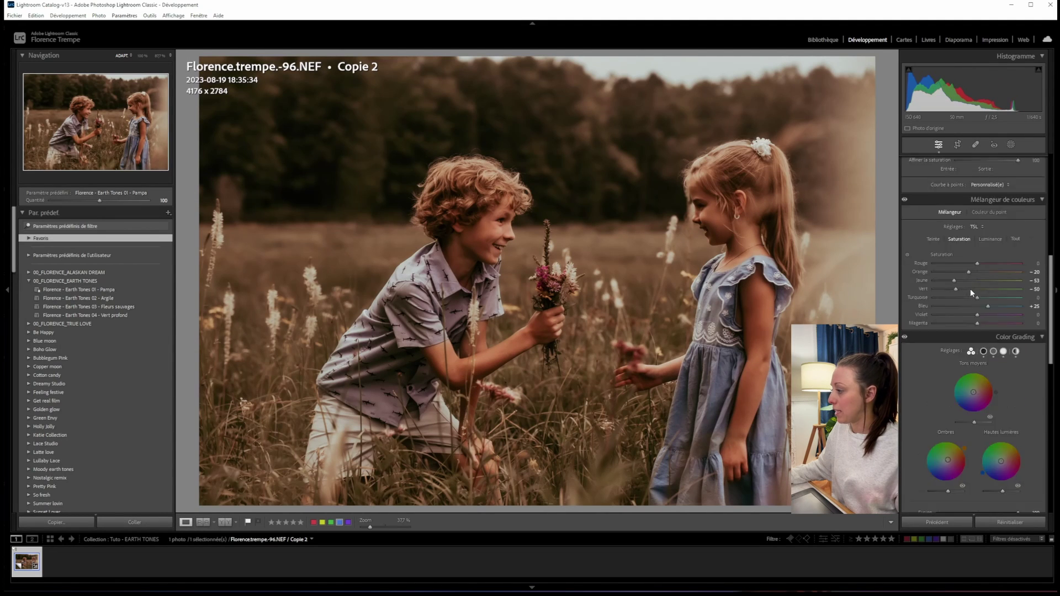
{"action": "scroll", "coordinate": [969, 289], "scroll_direction": "down", "scroll_amount": 6}
{"action": "scroll", "coordinate": [970, 289], "scroll_direction": "up", "scroll_amount": 9}
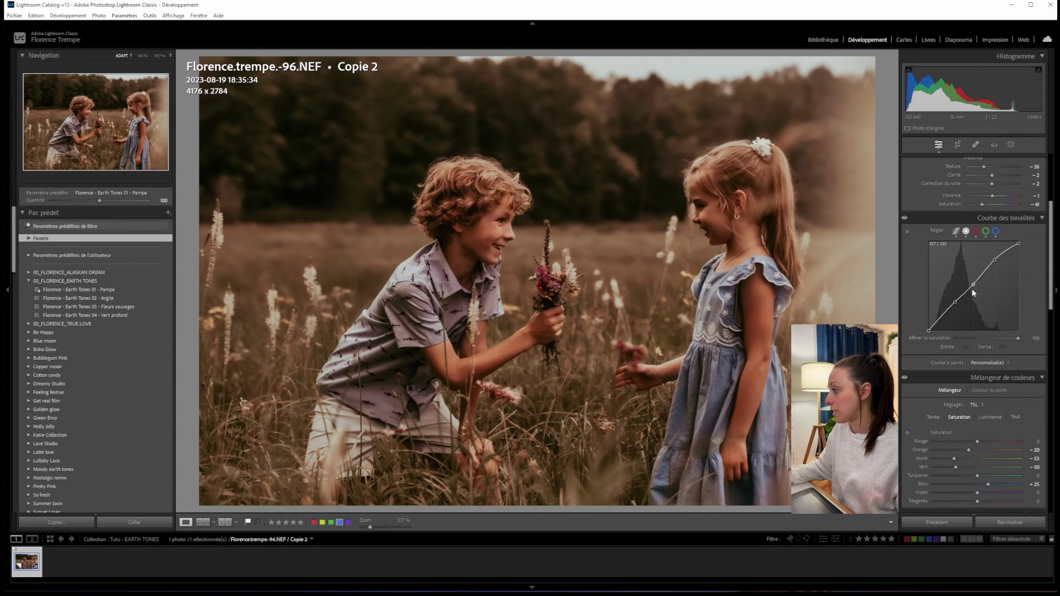
{"action": "scroll", "coordinate": [972, 289], "scroll_direction": "up", "scroll_amount": 3}
{"action": "left_click", "coordinate": [1010, 522]}
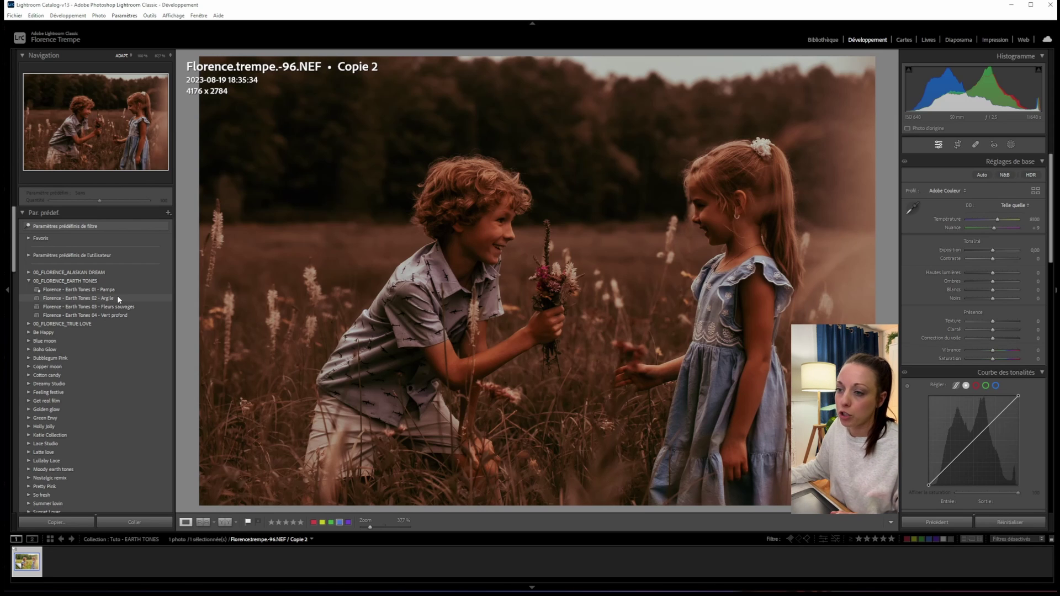
Apply the Earth Tones 01 - Pampa preset to the photo
{"action": "left_click", "coordinate": [117, 289]}
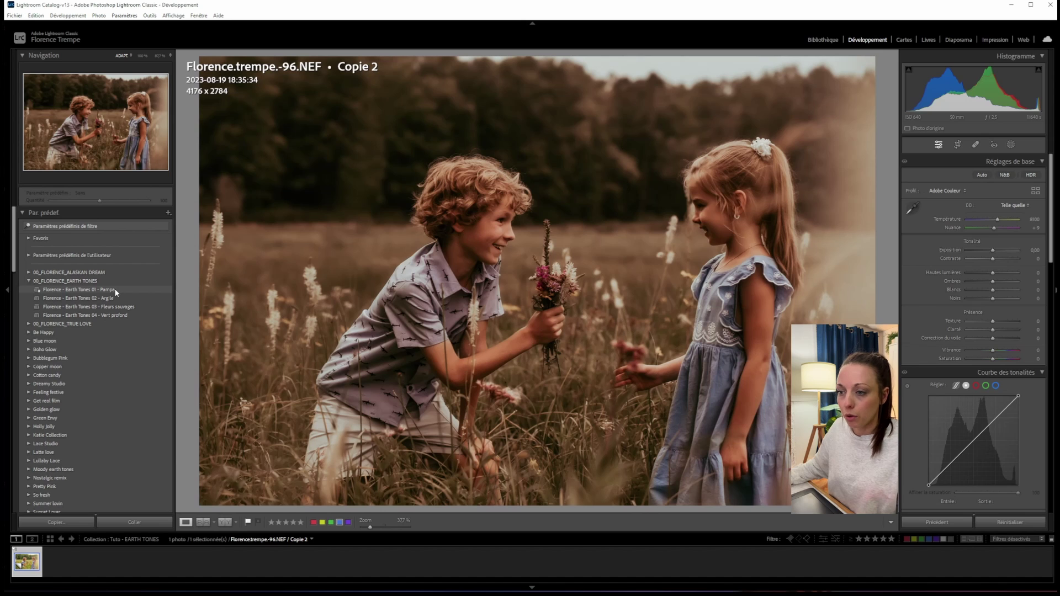
{"action": "left_click", "coordinate": [125, 289]}
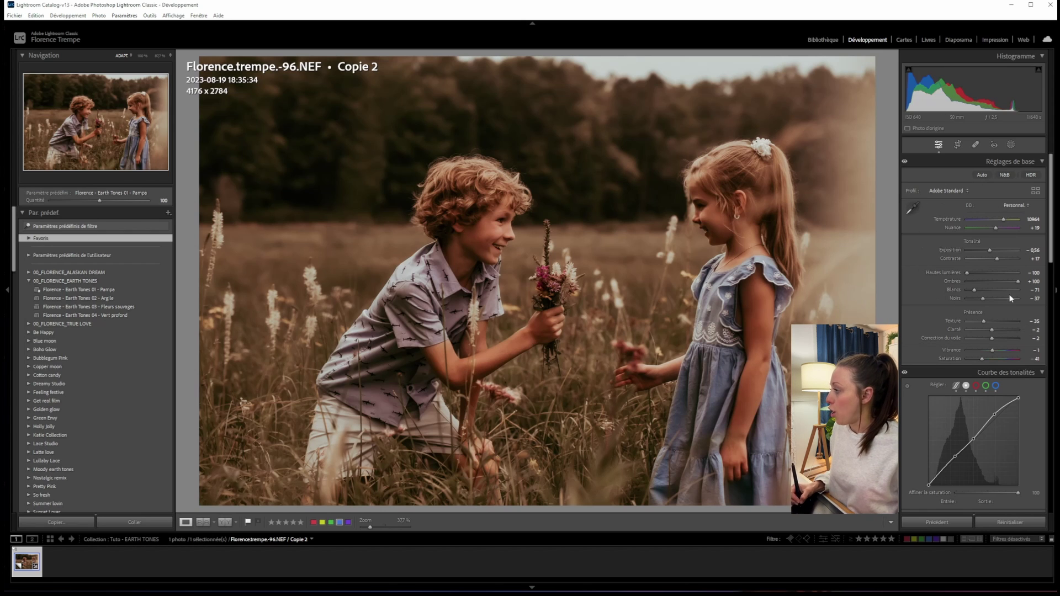
Fine-tune the basic adjustments with saturation at -39, temperature at 10544 and exposure at -0.29
{"action": "scroll", "coordinate": [1054, 204], "scroll_direction": "down", "scroll_amount": 1}
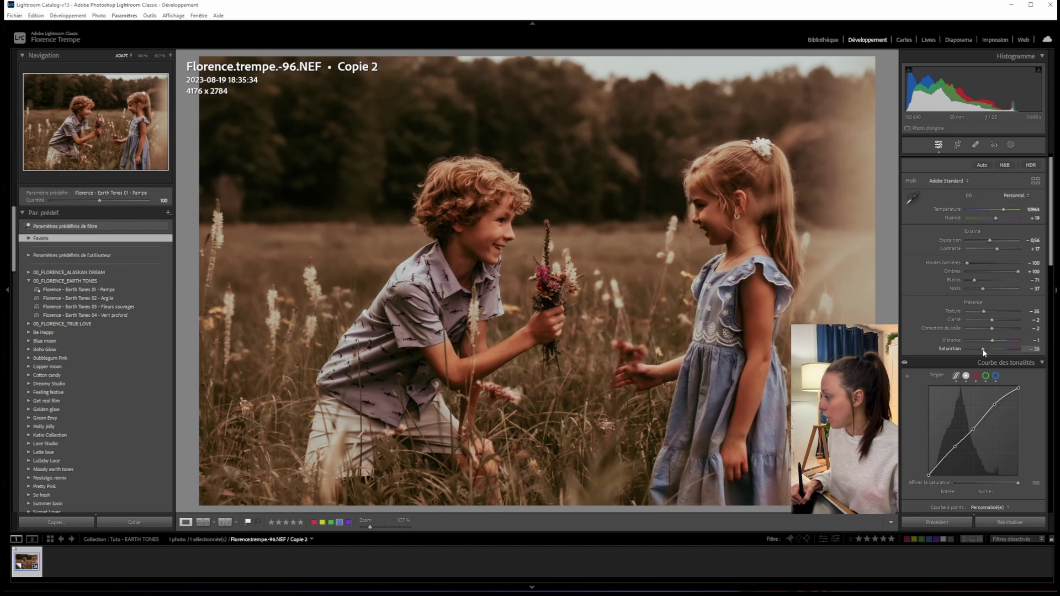
{"action": "left_click_drag", "start_coordinate": [983, 352], "coordinate": [982, 352]}
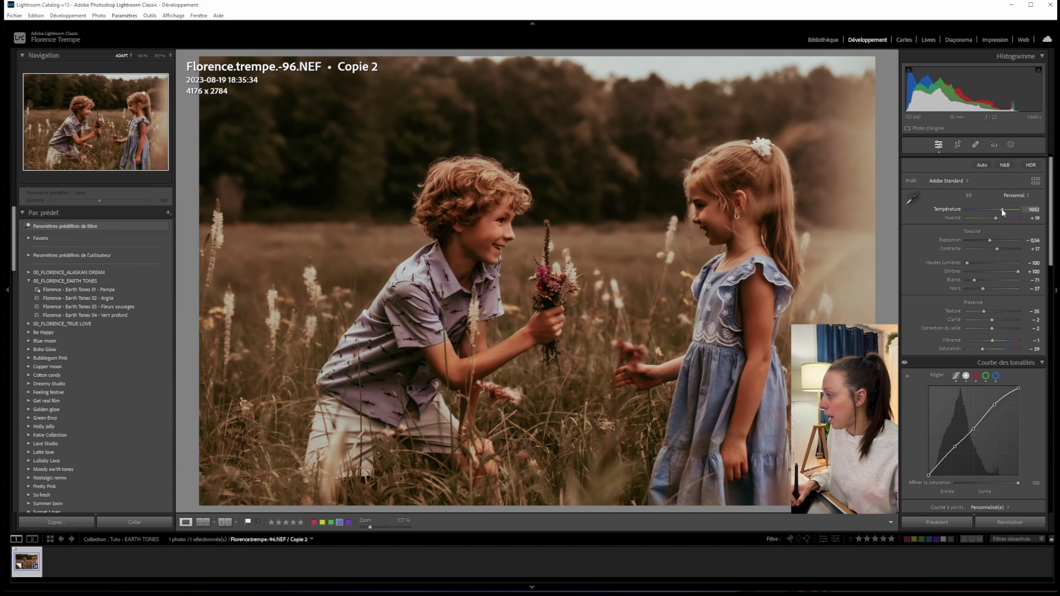
{"action": "left_click_drag", "start_coordinate": [1002, 208], "coordinate": [991, 242]}
{"action": "scroll", "coordinate": [991, 173], "scroll_direction": "up", "scroll_amount": 1}
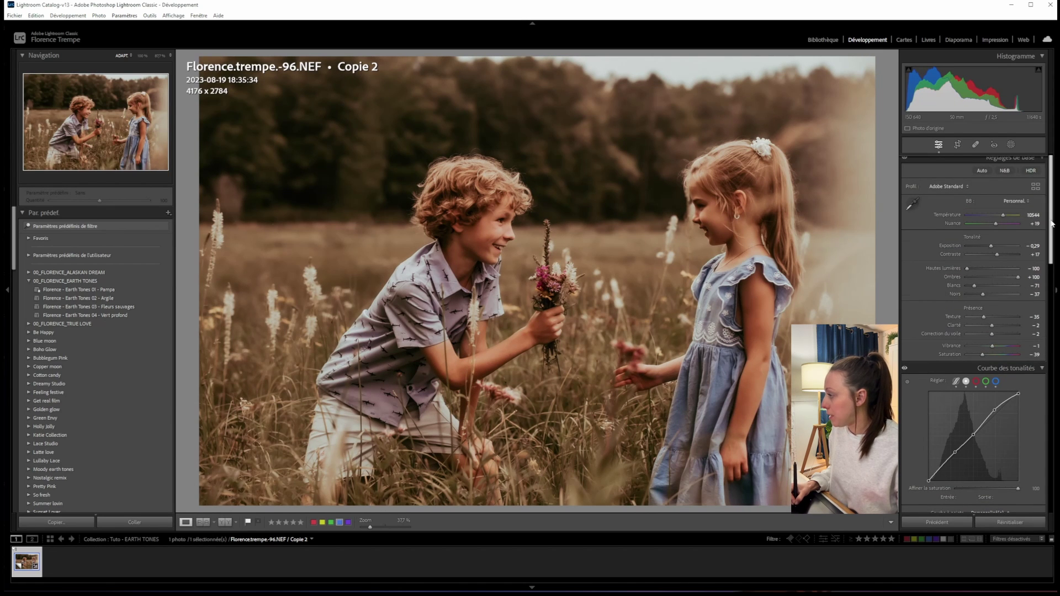
Collapse the tone curve and examine the color mixer's point color, hue, saturation and luminance settings
{"action": "left_click_drag", "start_coordinate": [1049, 221], "coordinate": [1049, 280]}
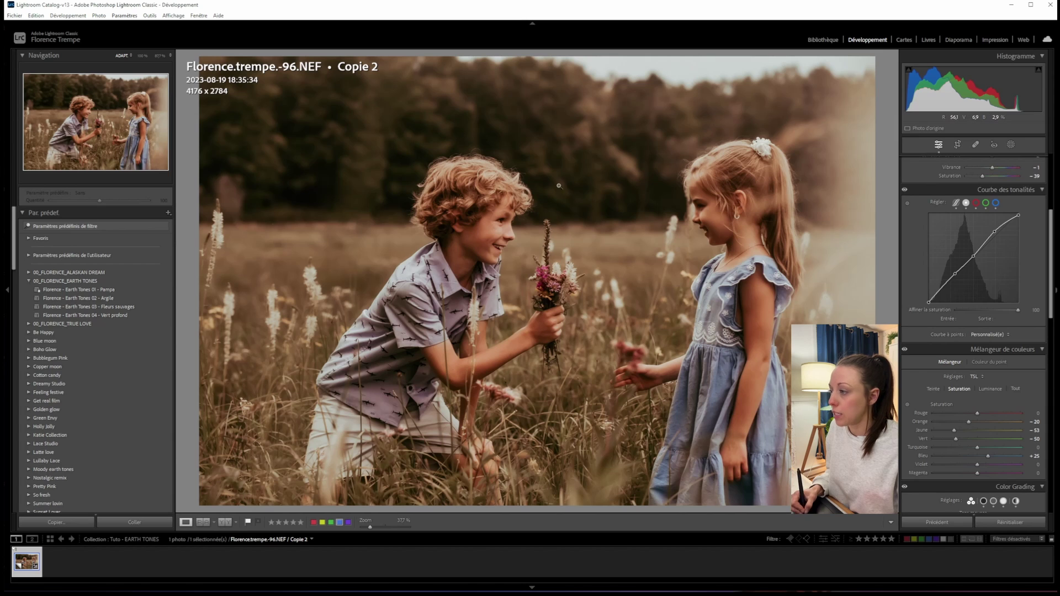
{"action": "left_click", "coordinate": [1026, 190]}
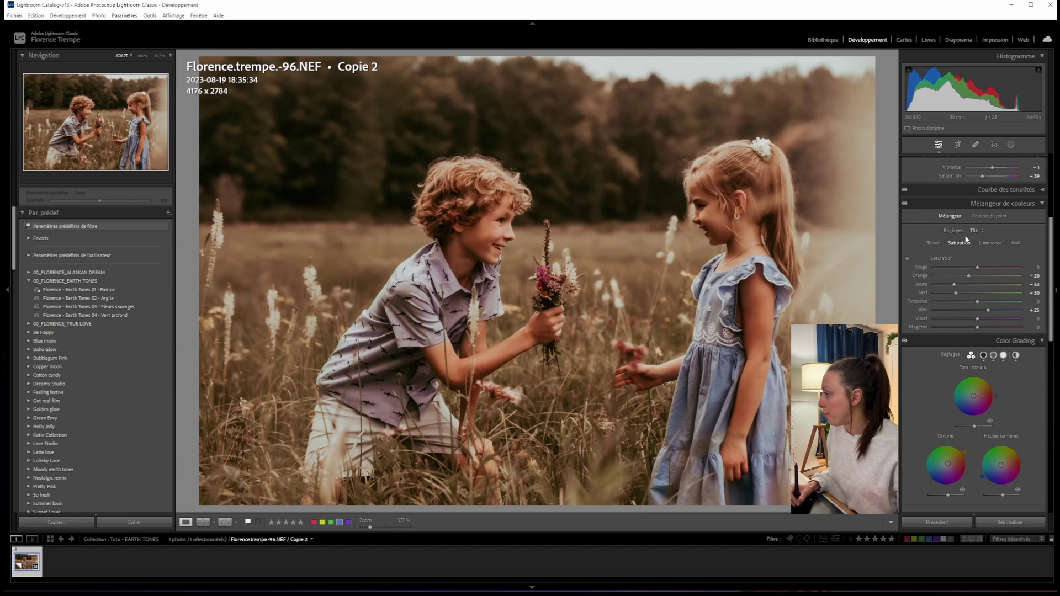
{"action": "left_click", "coordinate": [990, 217]}
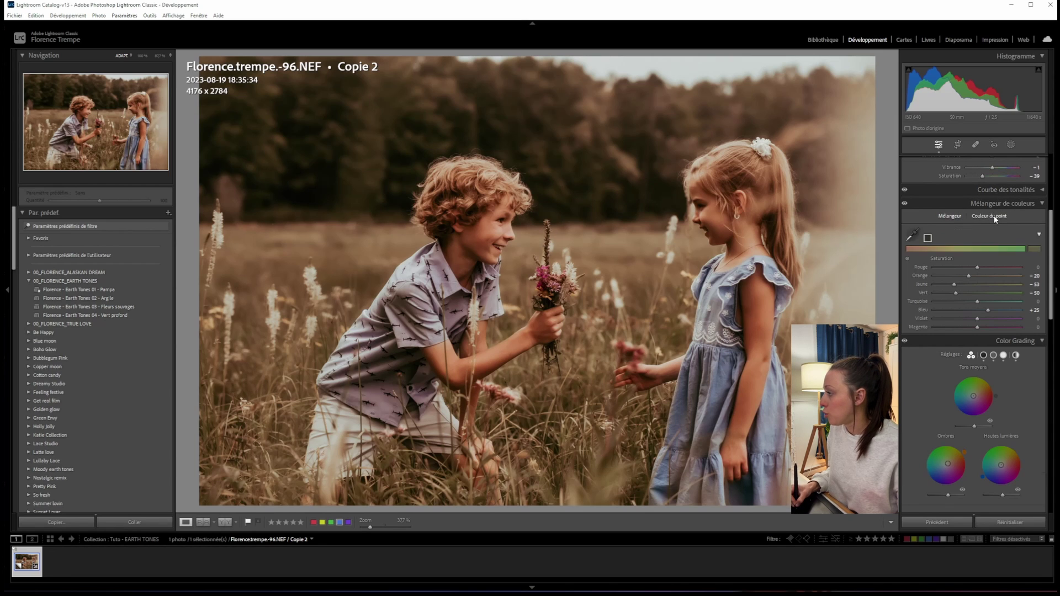
{"action": "left_click", "coordinate": [948, 216]}
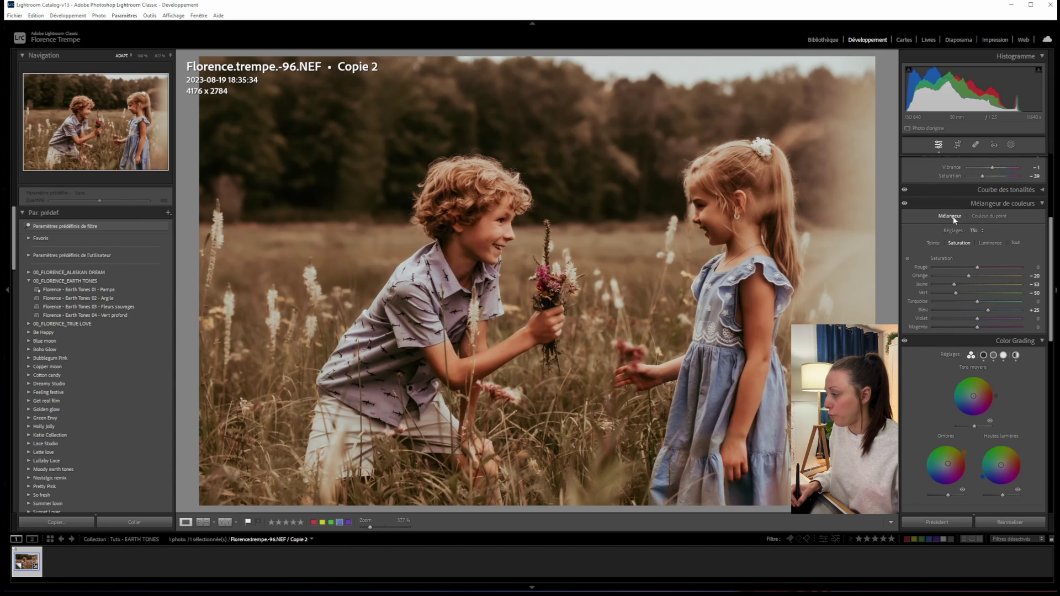
{"action": "left_click", "coordinate": [932, 243]}
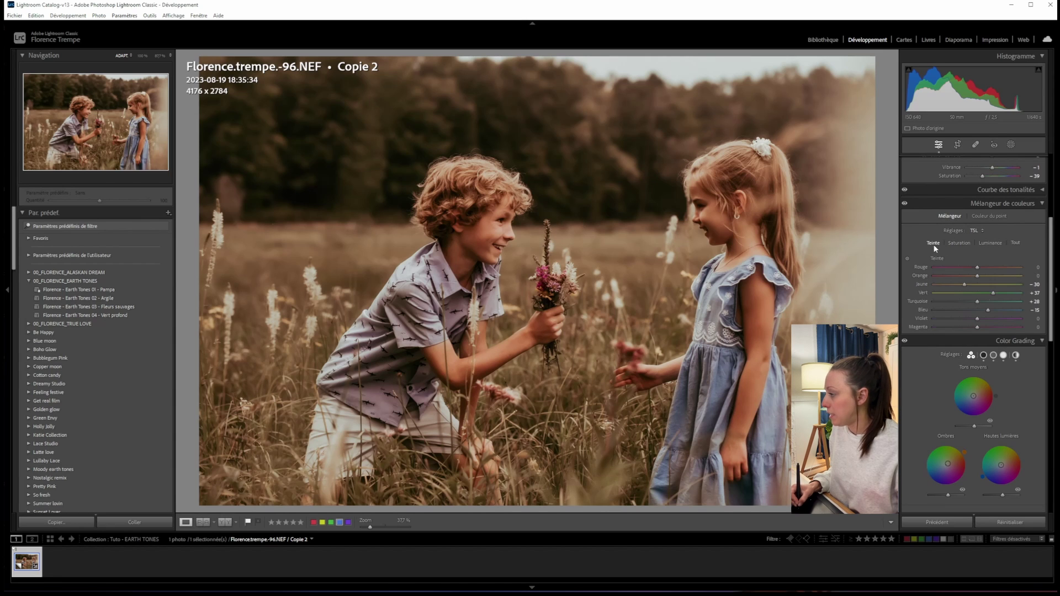
{"action": "left_click", "coordinate": [958, 243]}
{"action": "left_click", "coordinate": [991, 243]}
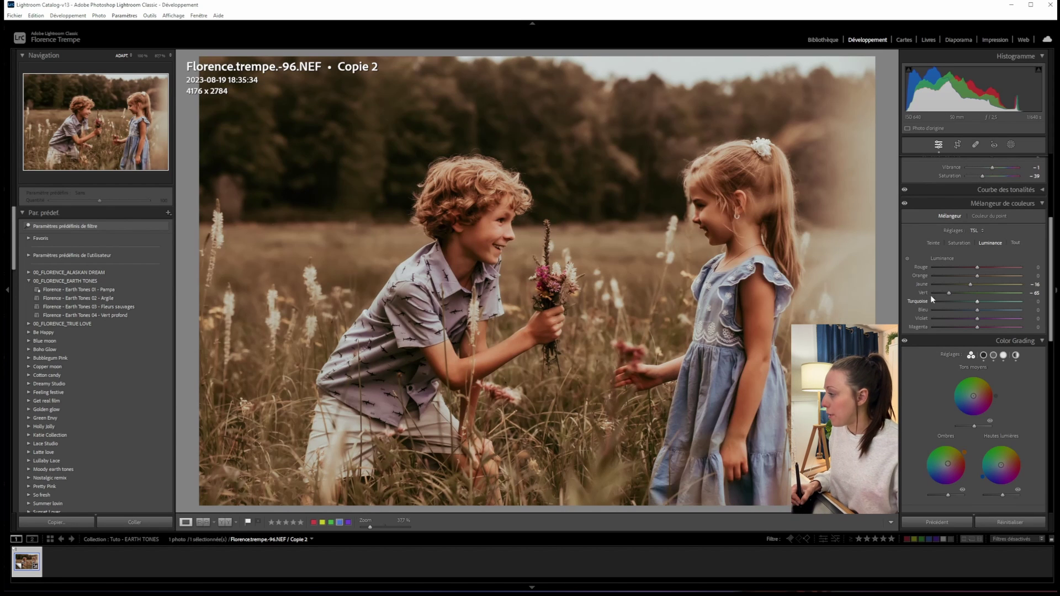
Set the green saturation in the color mixer to 0
{"action": "left_click", "coordinate": [961, 242]}
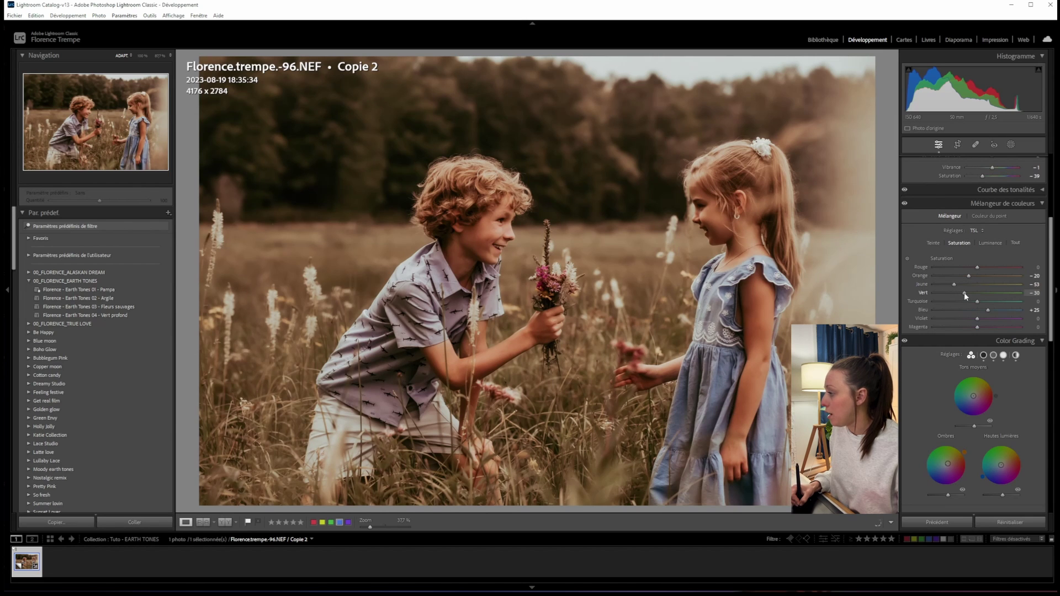
{"action": "double_click", "coordinate": [969, 291]}
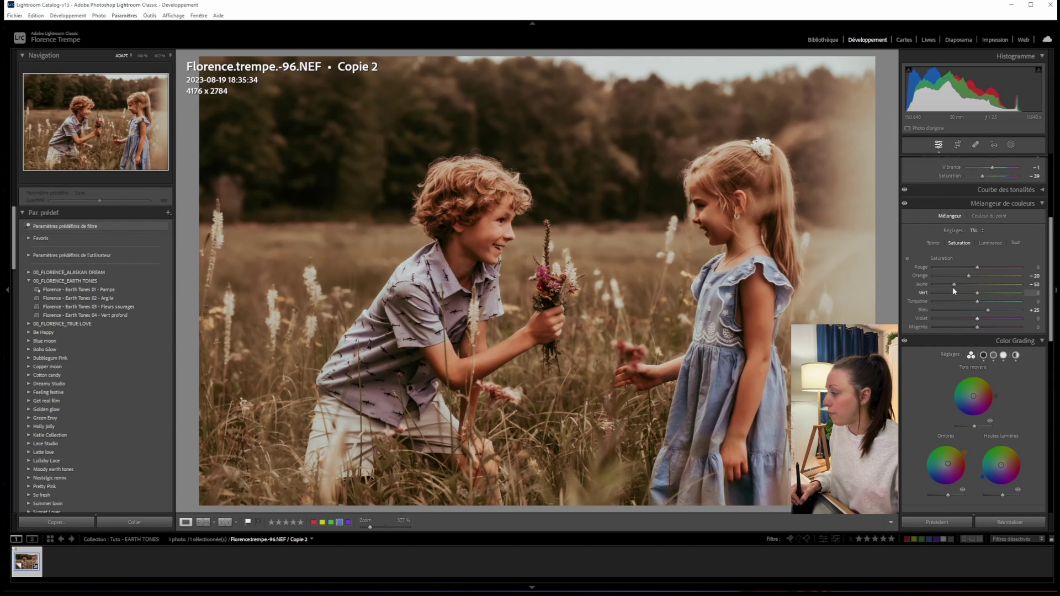
{"action": "left_click", "coordinate": [953, 293]}
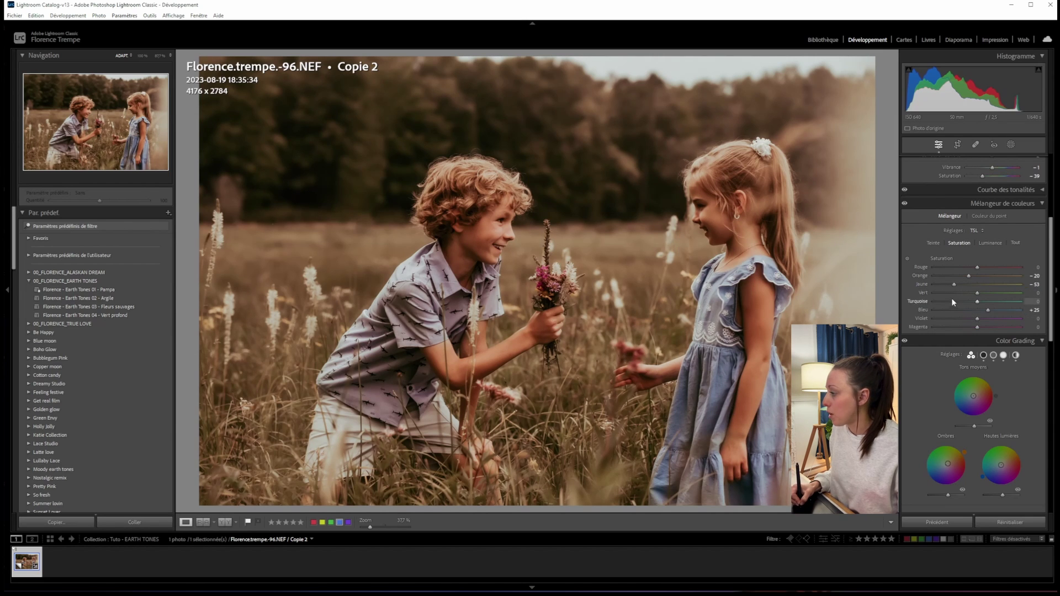
Check the green hue in the color mixer and set the green luminance to -68
{"action": "left_click", "coordinate": [932, 242]}
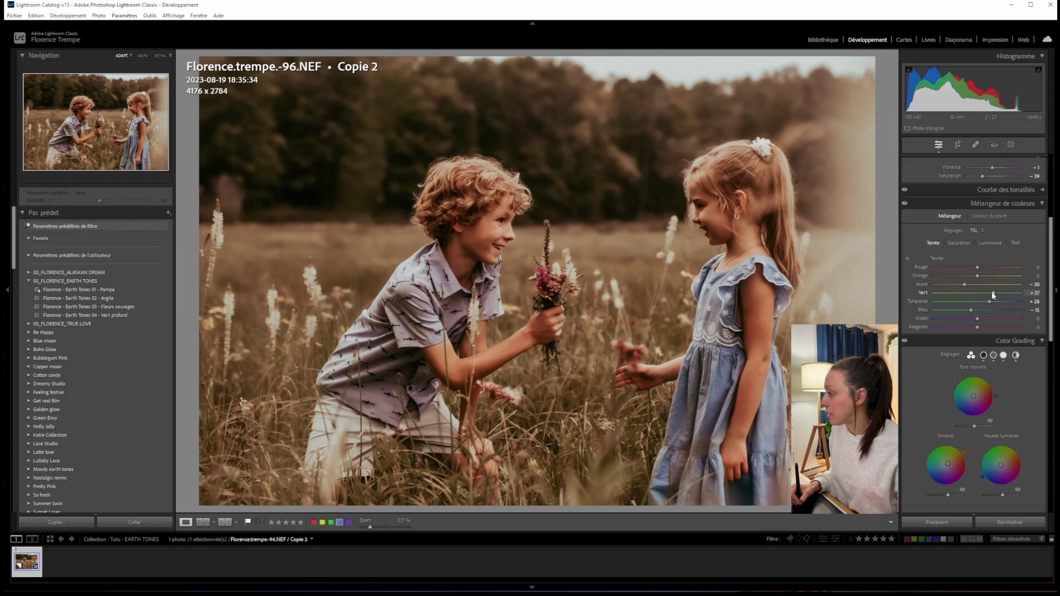
{"action": "left_click_drag", "start_coordinate": [978, 294], "coordinate": [951, 289]}
{"action": "left_click", "coordinate": [990, 242]}
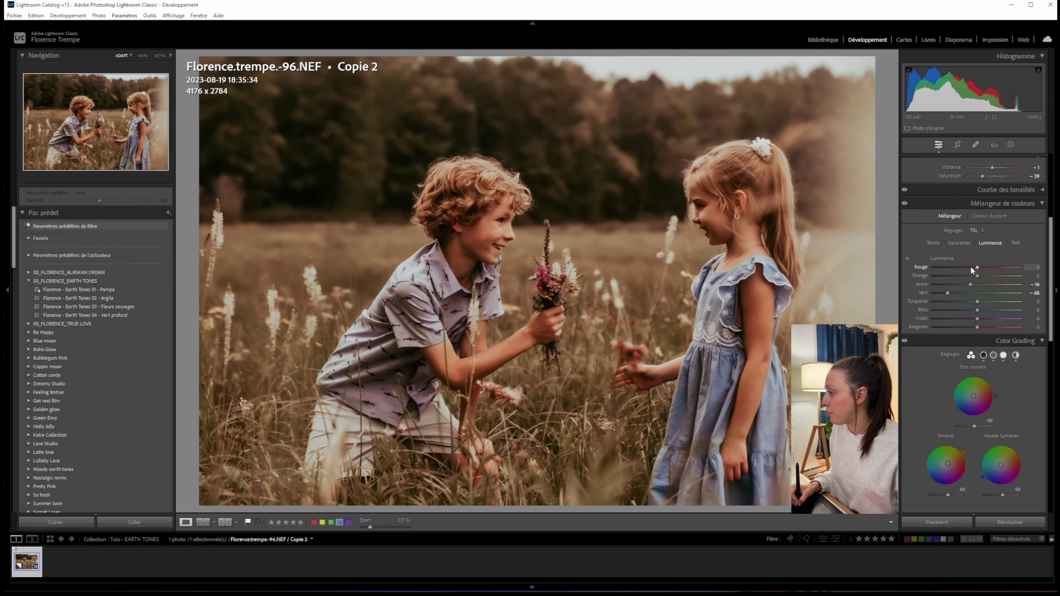
Collapse the color grading settings and set the manual noise reduction's luminance to 50
{"action": "left_click_drag", "start_coordinate": [1051, 296], "coordinate": [1042, 344]}
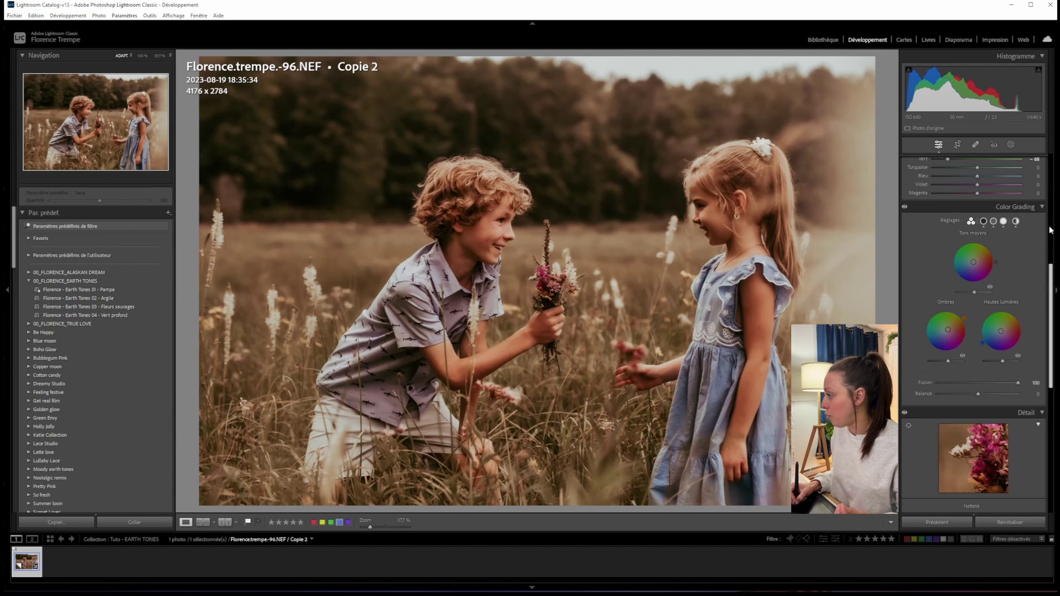
{"action": "left_click", "coordinate": [1031, 207]}
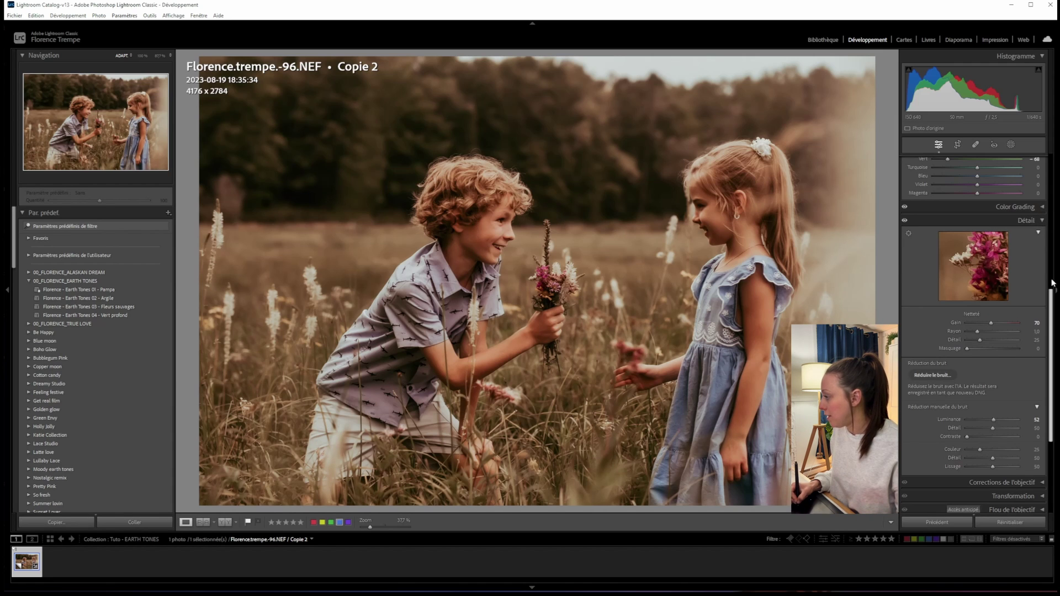
{"action": "scroll", "coordinate": [983, 358], "scroll_direction": "down", "scroll_amount": 3}
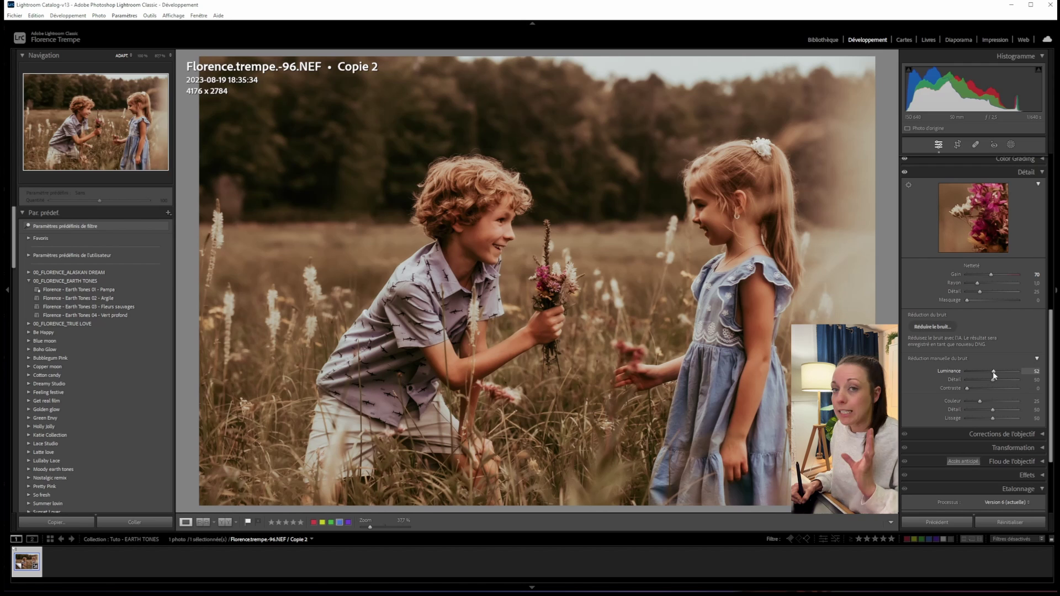
{"action": "mouse_move", "coordinate": [986, 370]}
{"action": "left_mouse_down"}
{"action": "mouse_move", "coordinate": [956, 372]}
{"action": "mouse_move", "coordinate": [967, 373]}
{"action": "left_mouse_up"}
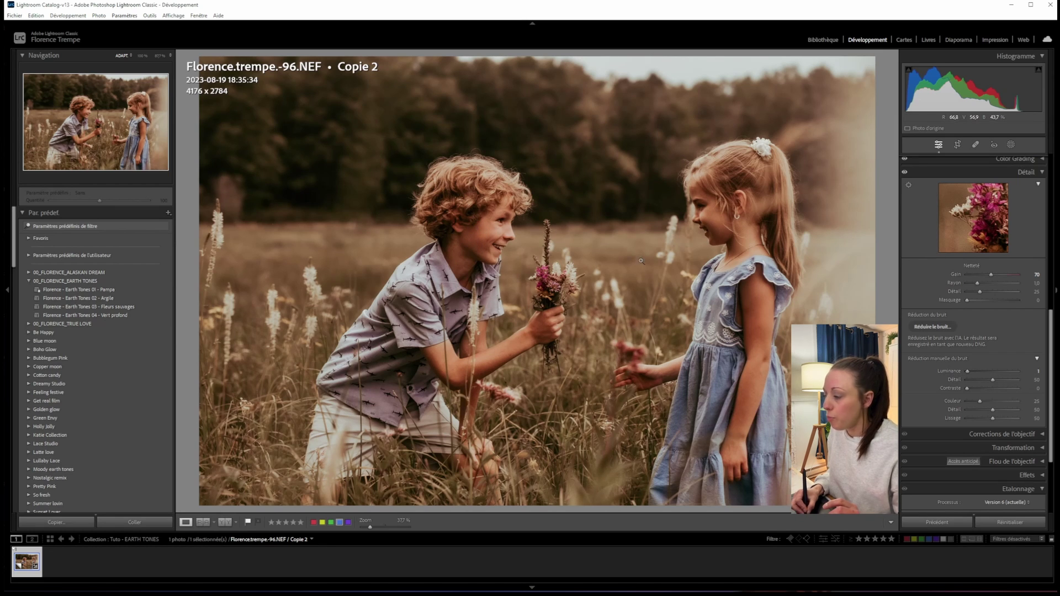
{"action": "left_click", "coordinate": [992, 372]}
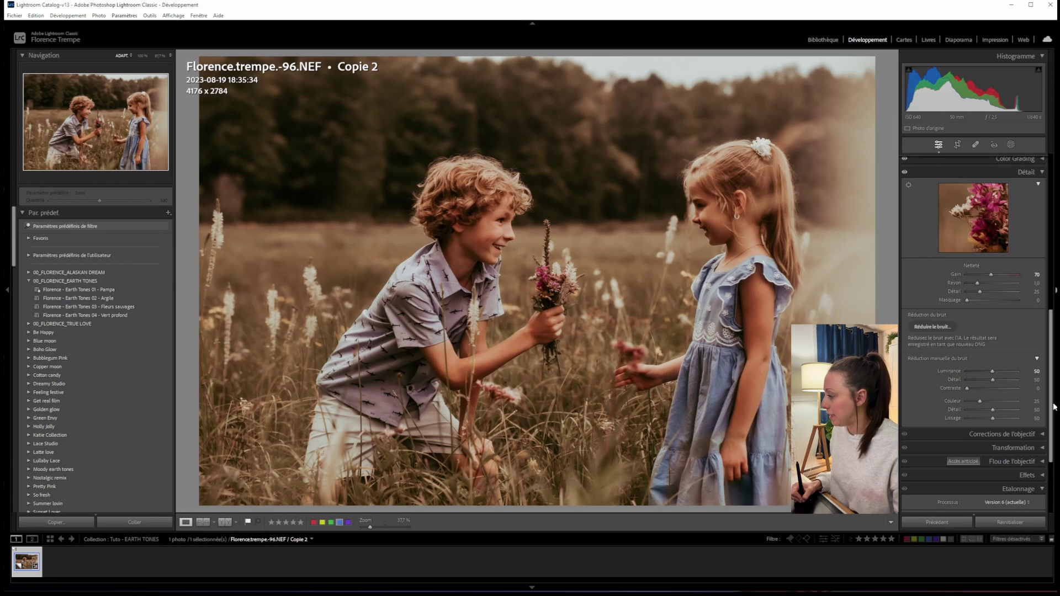
{"action": "scroll", "coordinate": [1040, 348], "scroll_direction": "up", "scroll_amount": 5}
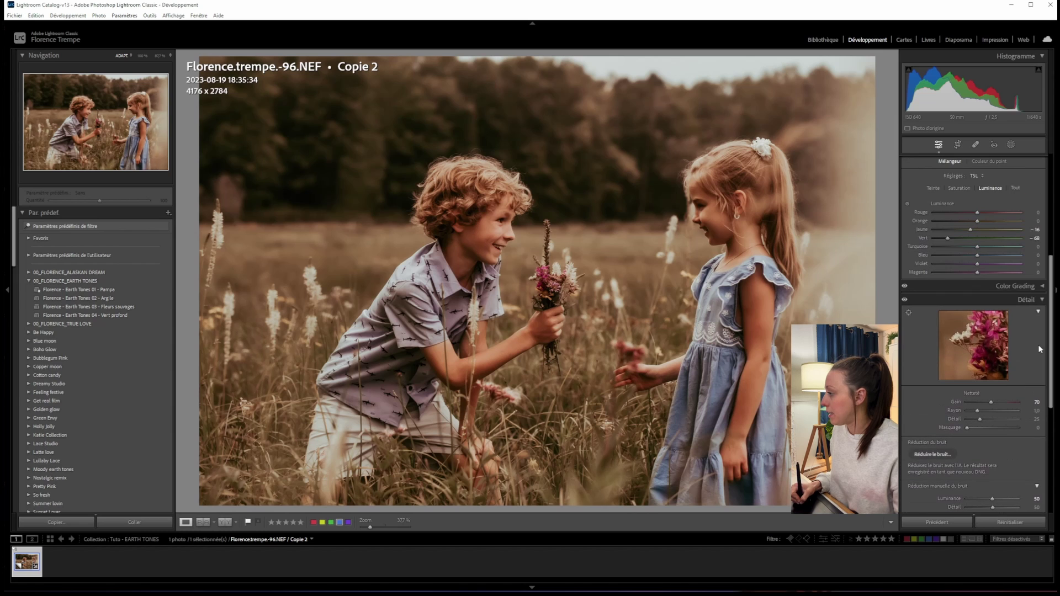
Collapse the detail and color mixer settings and set the photo's exposure to -0.46
{"action": "left_click", "coordinate": [1042, 299]}
{"action": "scroll", "coordinate": [1041, 265], "scroll_direction": "up", "scroll_amount": 4}
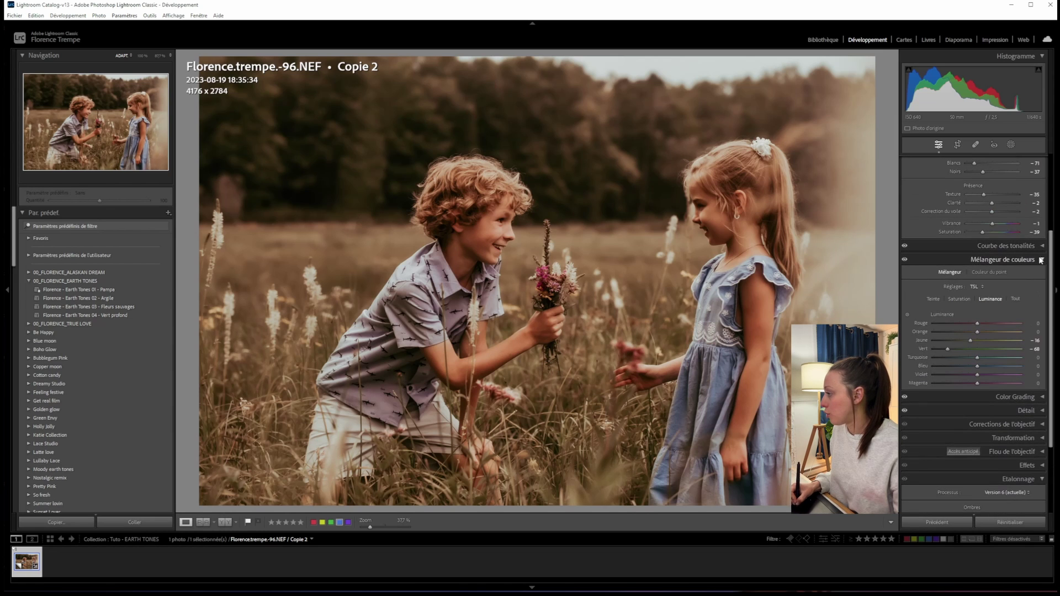
{"action": "left_click", "coordinate": [1040, 260]}
{"action": "scroll", "coordinate": [918, 265], "scroll_direction": "up", "scroll_amount": 4}
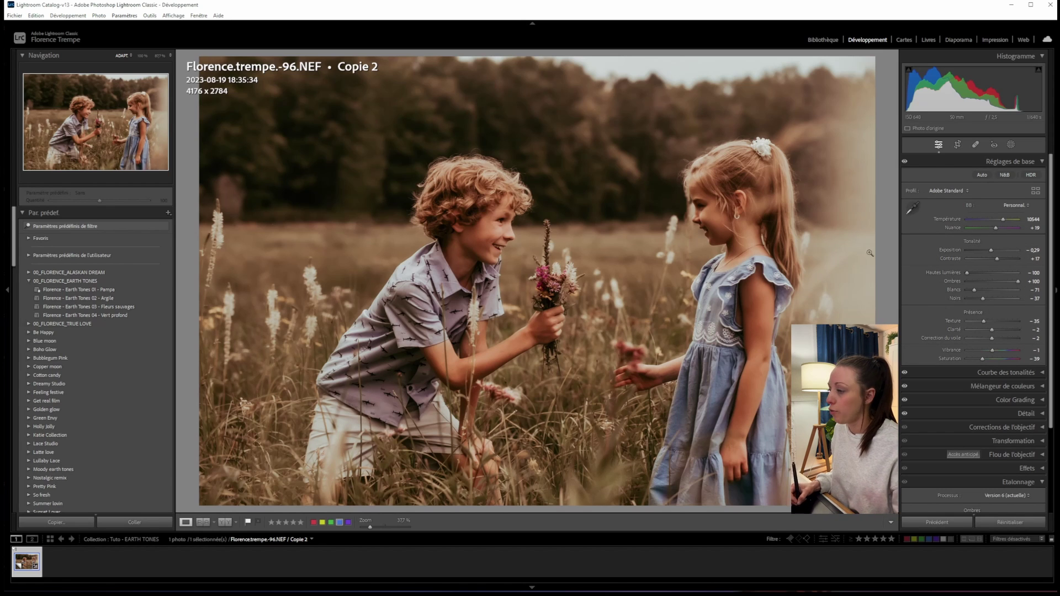
{"action": "left_click_drag", "start_coordinate": [990, 250], "coordinate": [991, 250]}
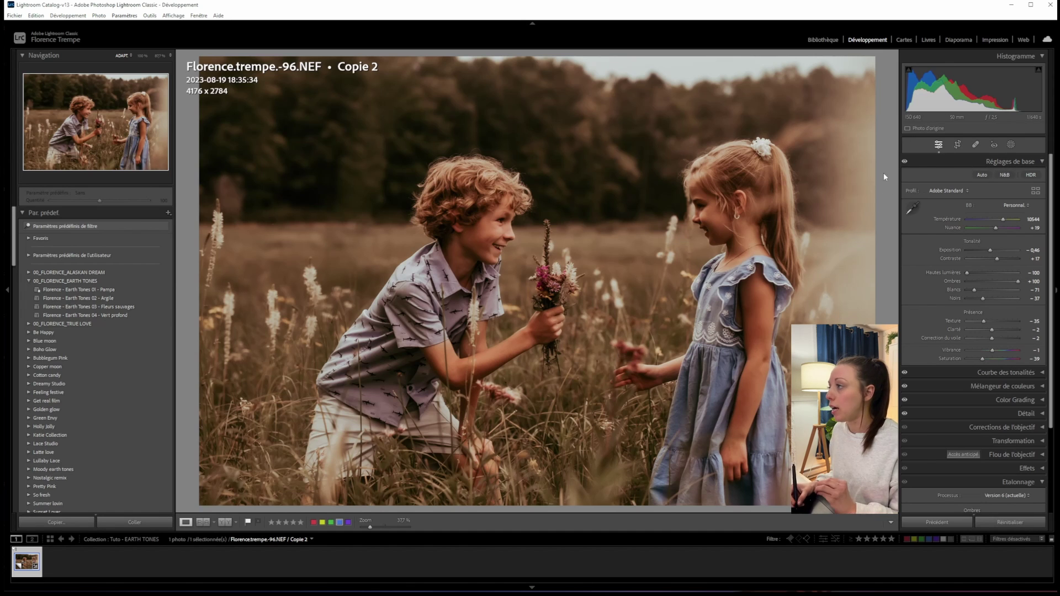
Start a new brush mask with the preset FLORENCE.BRUSH - Flou - Profondeur de champ
{"action": "left_click", "coordinate": [1010, 145]}
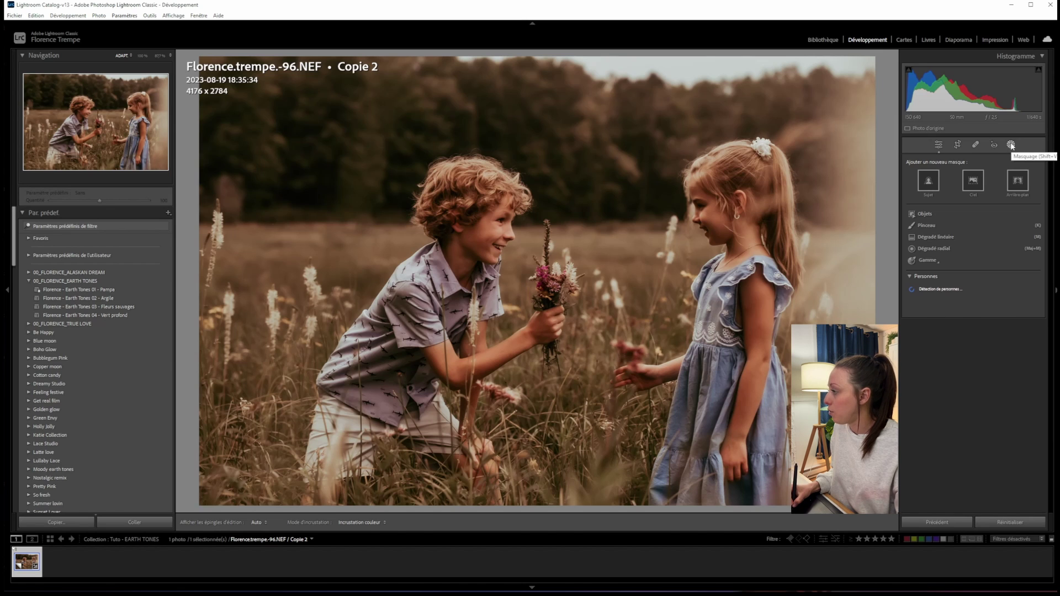
{"action": "left_click", "coordinate": [926, 230]}
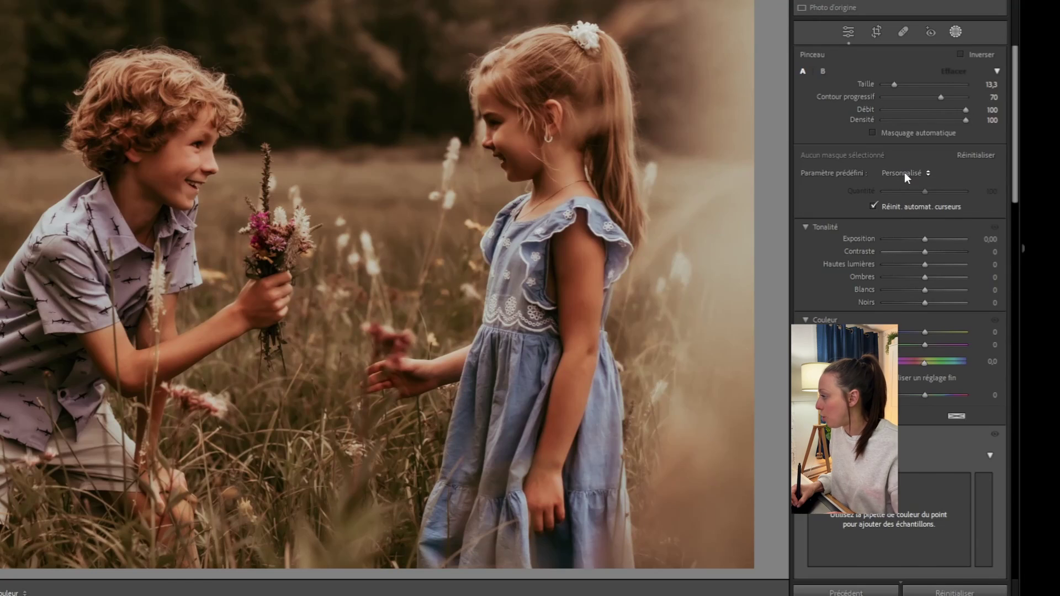
{"action": "left_click", "coordinate": [905, 172]}
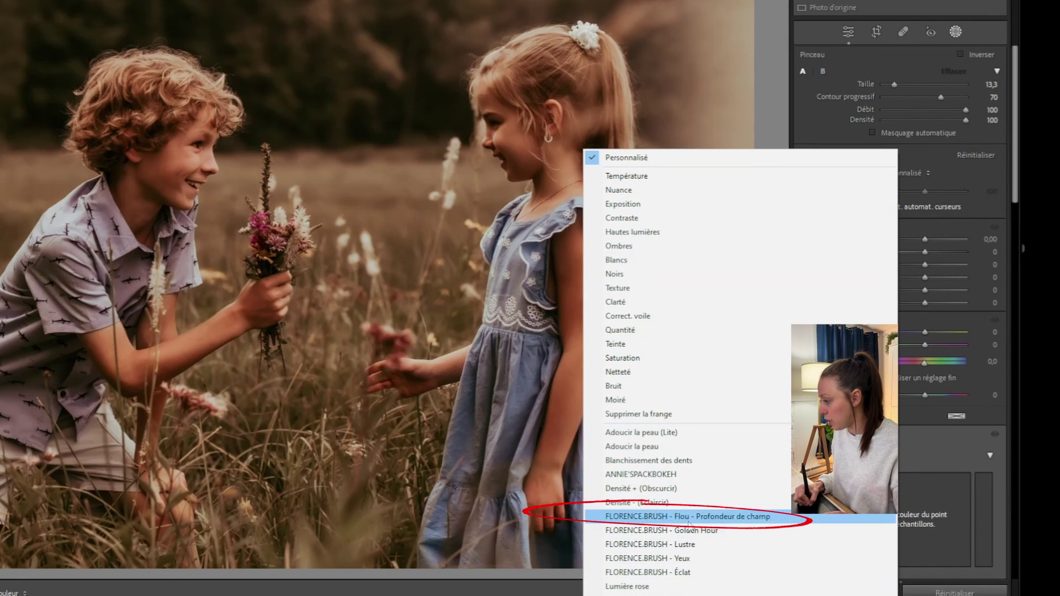
{"action": "left_click", "coordinate": [727, 517]}
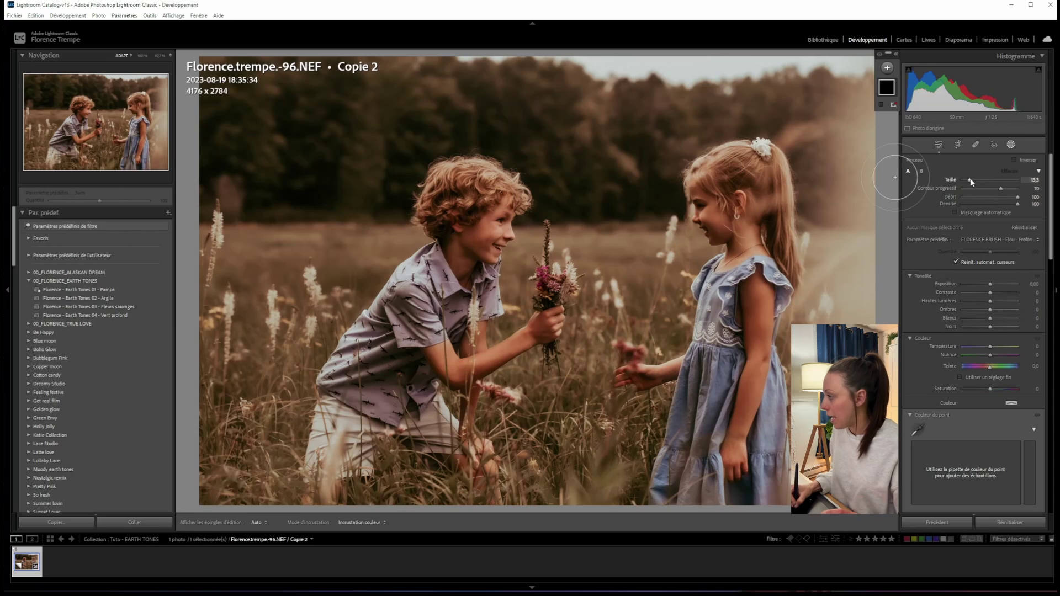
Paint the blur over the foreground grass along the photo's lower edge with brush size 20.2 and feather 57, and check the mask overlay
{"action": "left_click_drag", "start_coordinate": [893, 84], "coordinate": [897, 83]}
{"action": "mouse_move", "coordinate": [972, 179]}
{"action": "left_mouse_down"}
{"action": "mouse_move", "coordinate": [962, 180]}
{"action": "mouse_move", "coordinate": [995, 189]}
{"action": "mouse_move", "coordinate": [967, 179]}
{"action": "mouse_move", "coordinate": [976, 185]}
{"action": "left_mouse_up"}
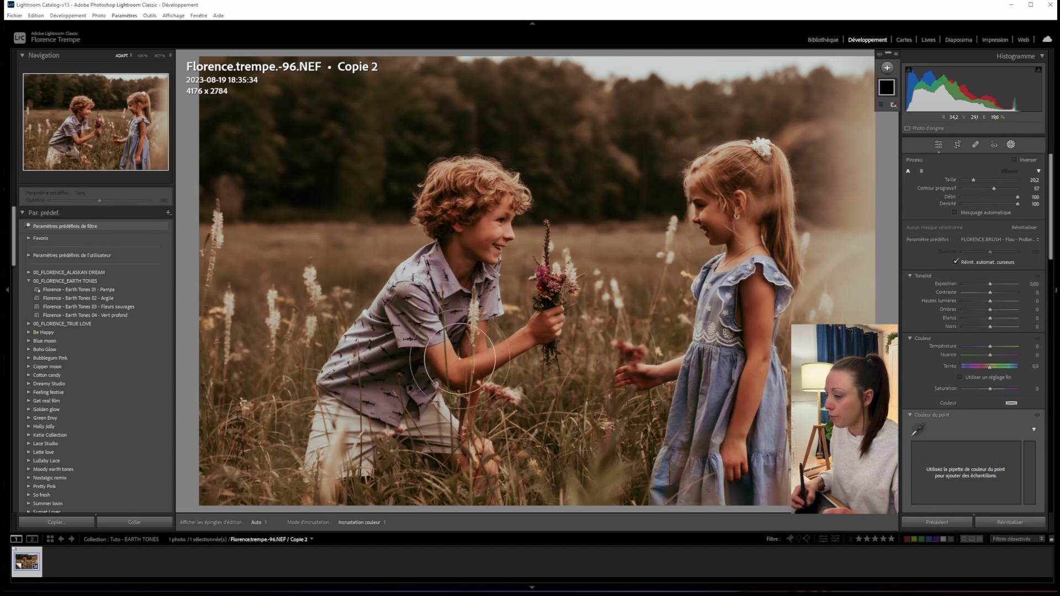
{"action": "mouse_move", "coordinate": [204, 347]}
{"action": "left_mouse_down"}
{"action": "mouse_move", "coordinate": [301, 415]}
{"action": "mouse_move", "coordinate": [543, 489]}
{"action": "mouse_move", "coordinate": [233, 436]}
{"action": "mouse_move", "coordinate": [196, 454]}
{"action": "mouse_move", "coordinate": [288, 486]}
{"action": "left_mouse_up"}
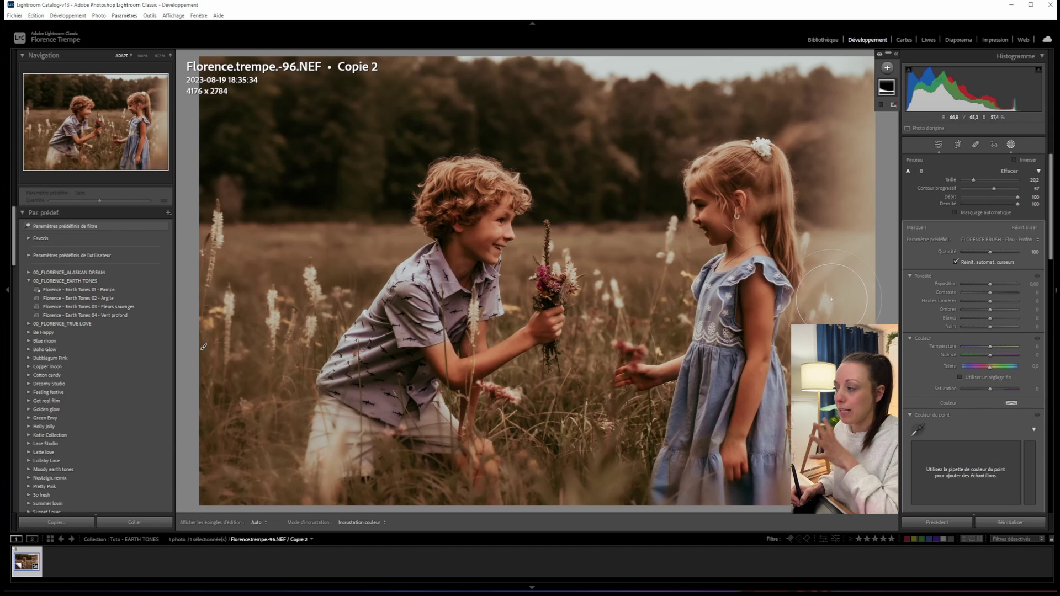
{"action": "key", "text": "h"}
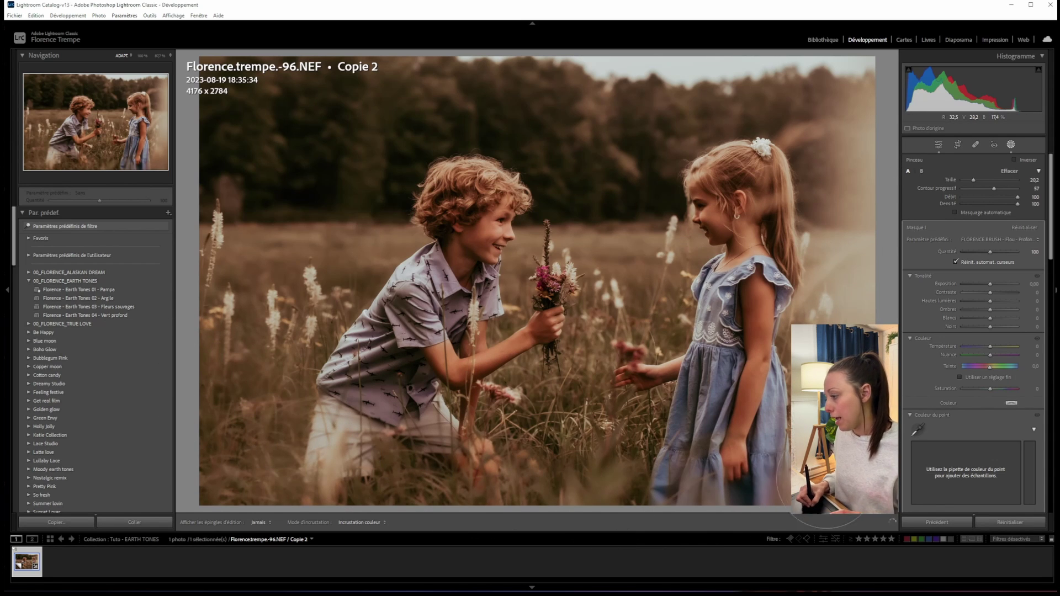
{"action": "key", "text": "h"}
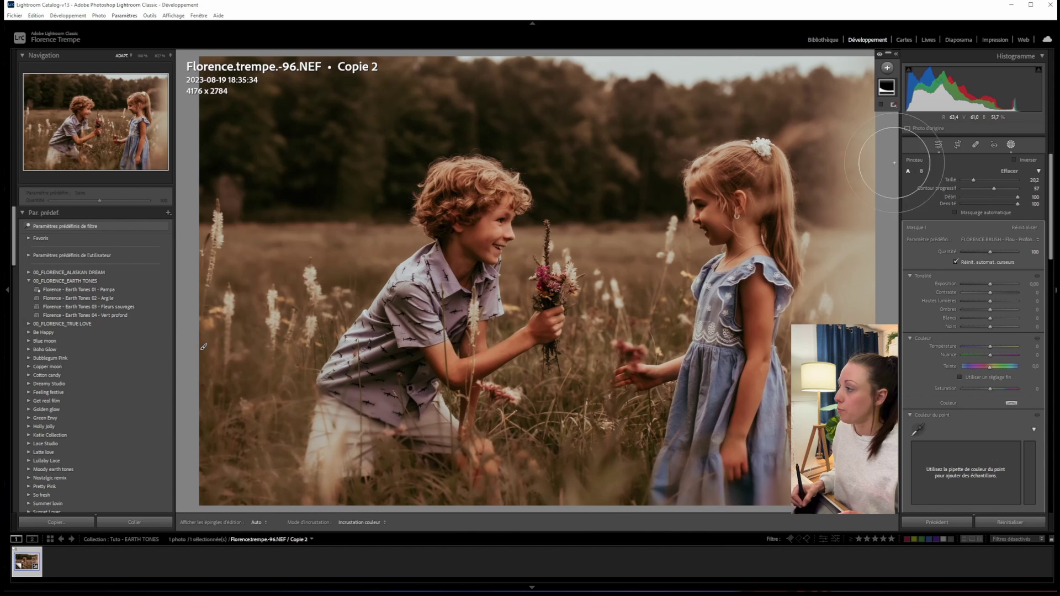
{"action": "mouse_move", "coordinate": [881, 92]}
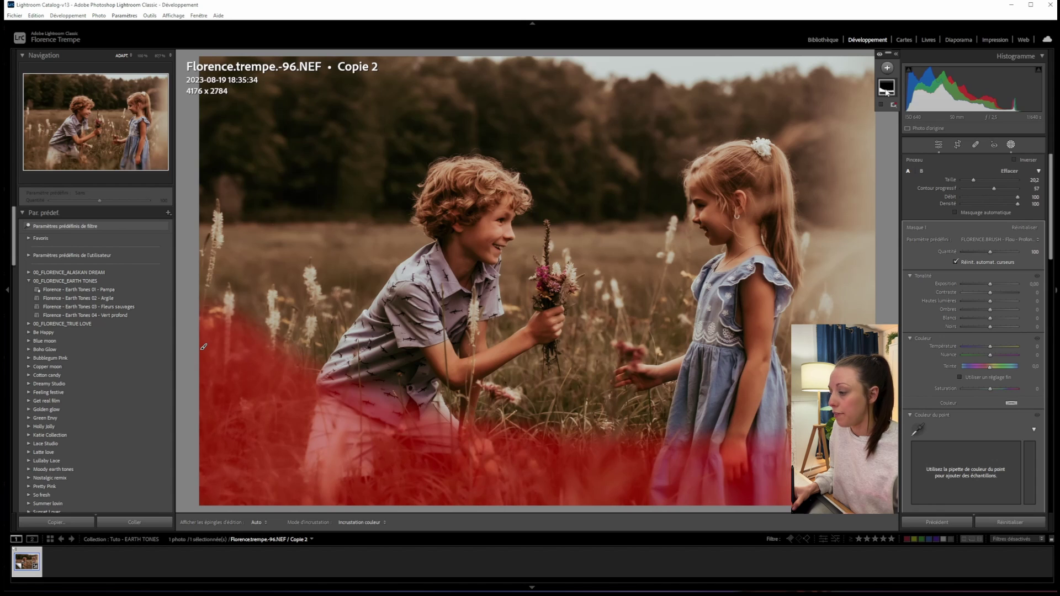
Start a new radial gradient mask with the preset FLORENCE.BRUSH - Golden Hour
{"action": "left_click", "coordinate": [886, 68]}
{"action": "left_click", "coordinate": [886, 68]}
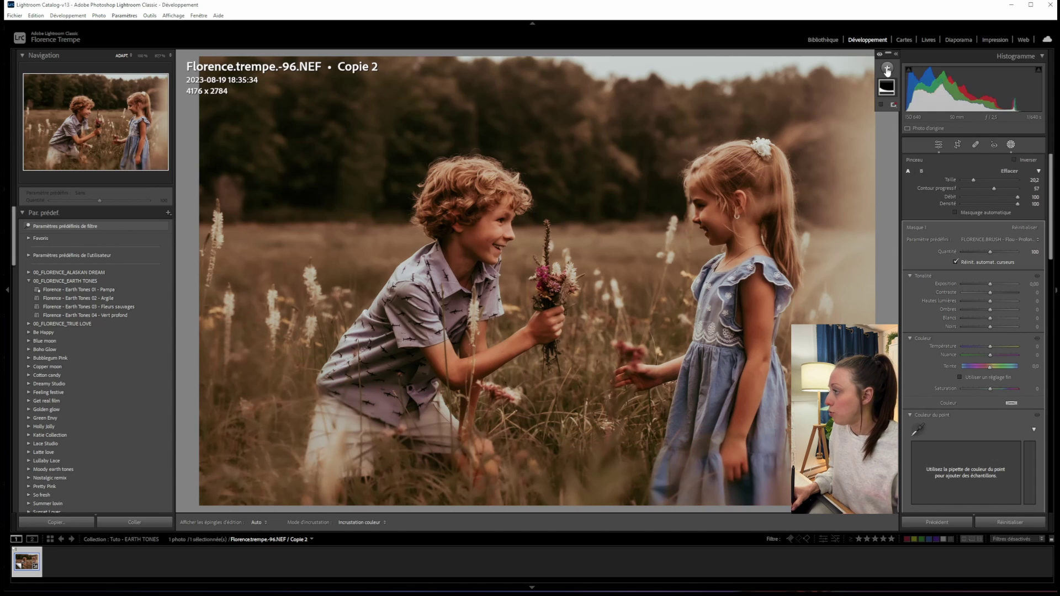
{"action": "left_click", "coordinate": [887, 70]}
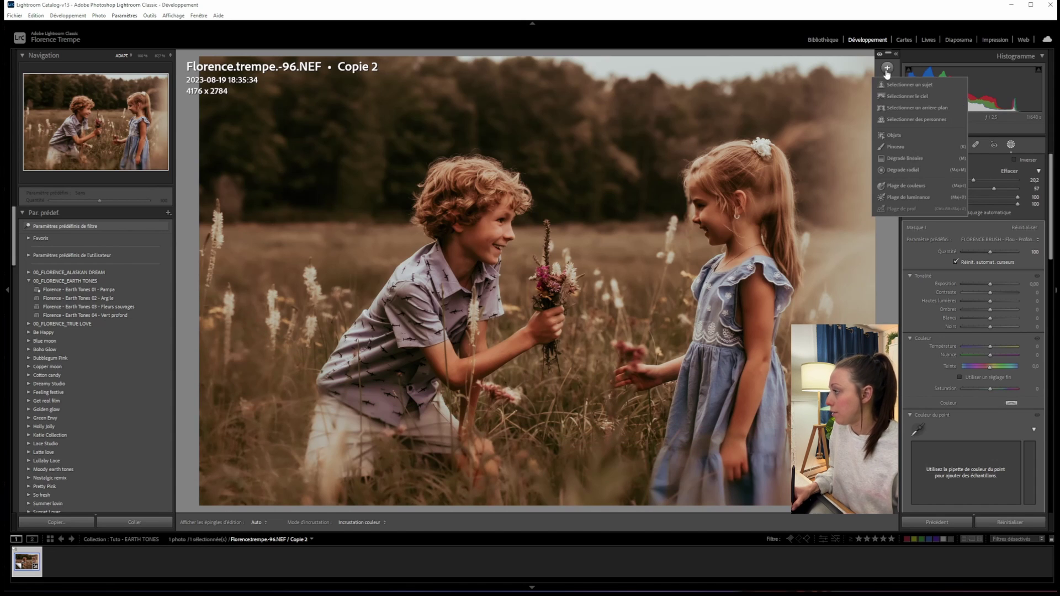
{"action": "left_click", "coordinate": [899, 173]}
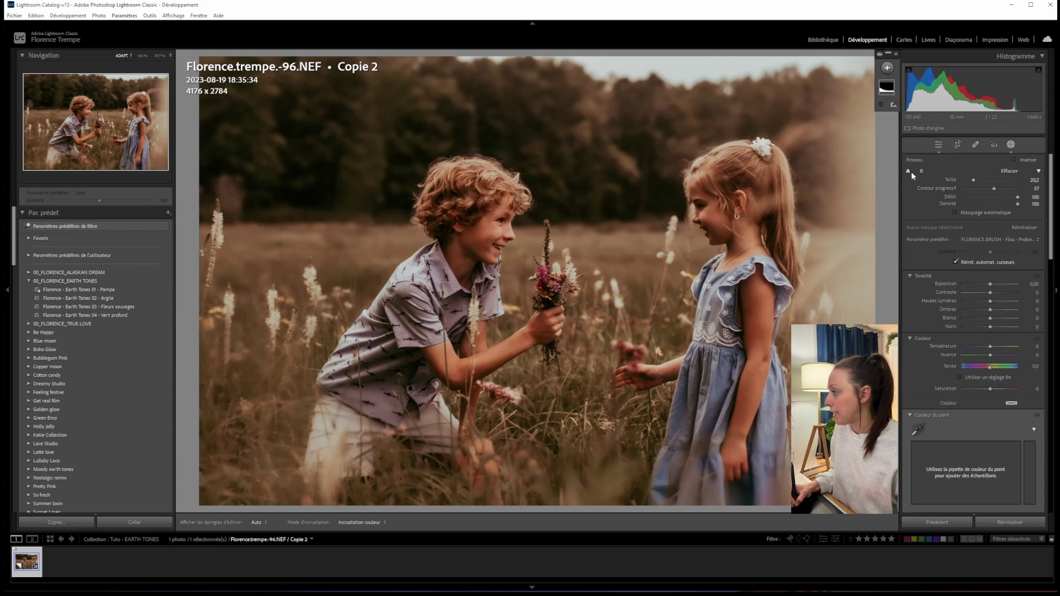
{"action": "left_click", "coordinate": [998, 199]}
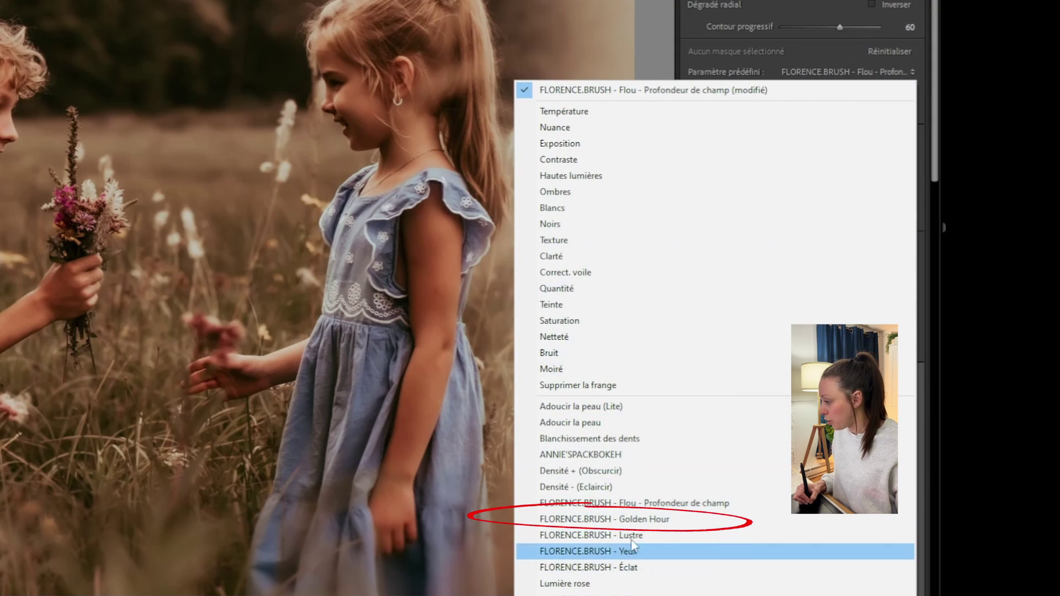
{"action": "left_click", "coordinate": [658, 521]}
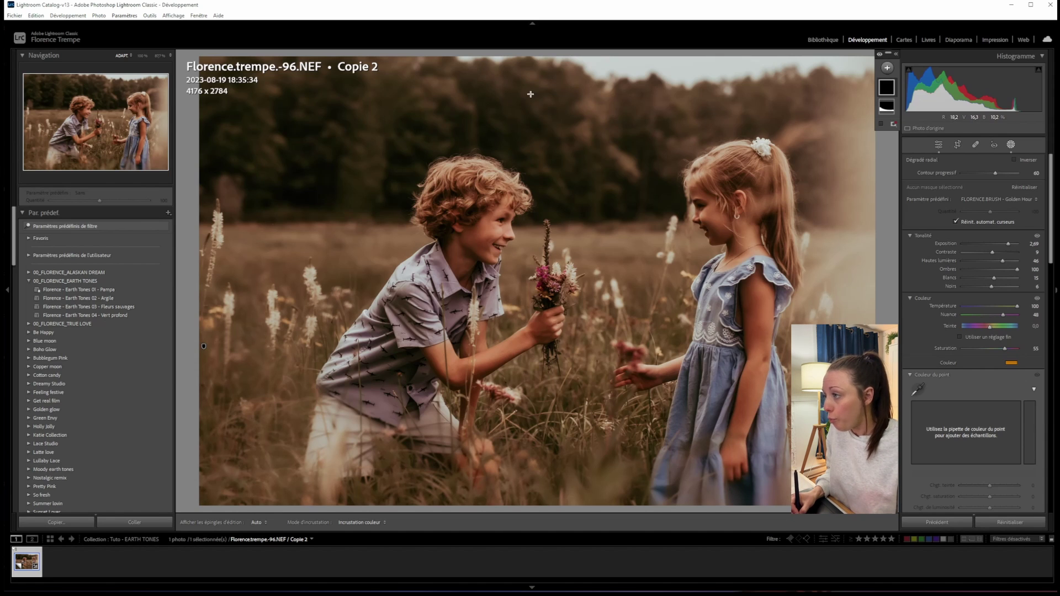
Draw a large radial glow and place it over the bright sky at the photo's upper edge, above the girl
{"action": "left_click_drag", "start_coordinate": [550, 128], "coordinate": [735, 261]}
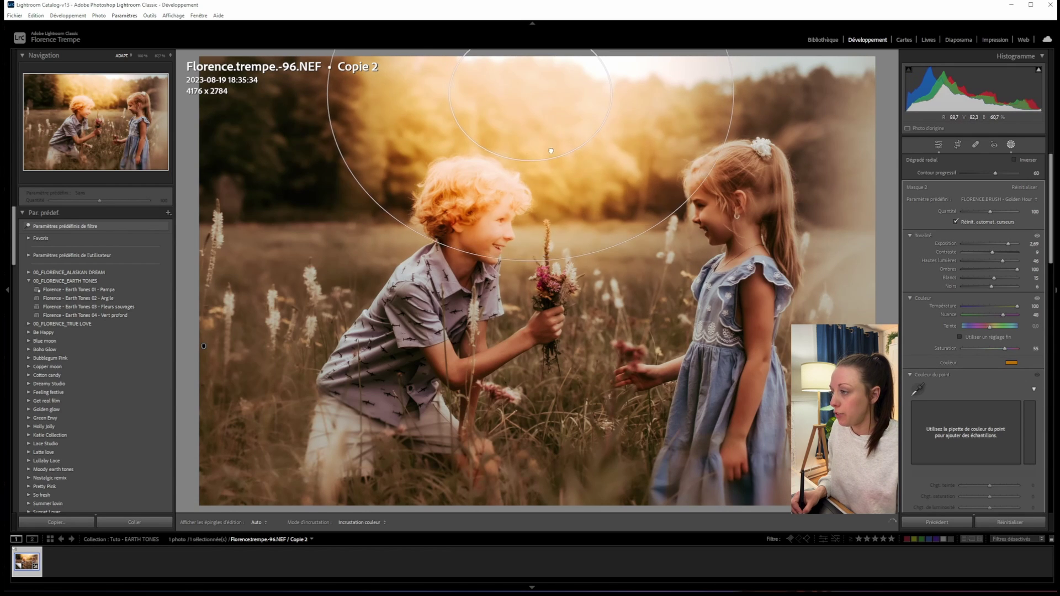
{"action": "left_click_drag", "start_coordinate": [545, 143], "coordinate": [725, 100]}
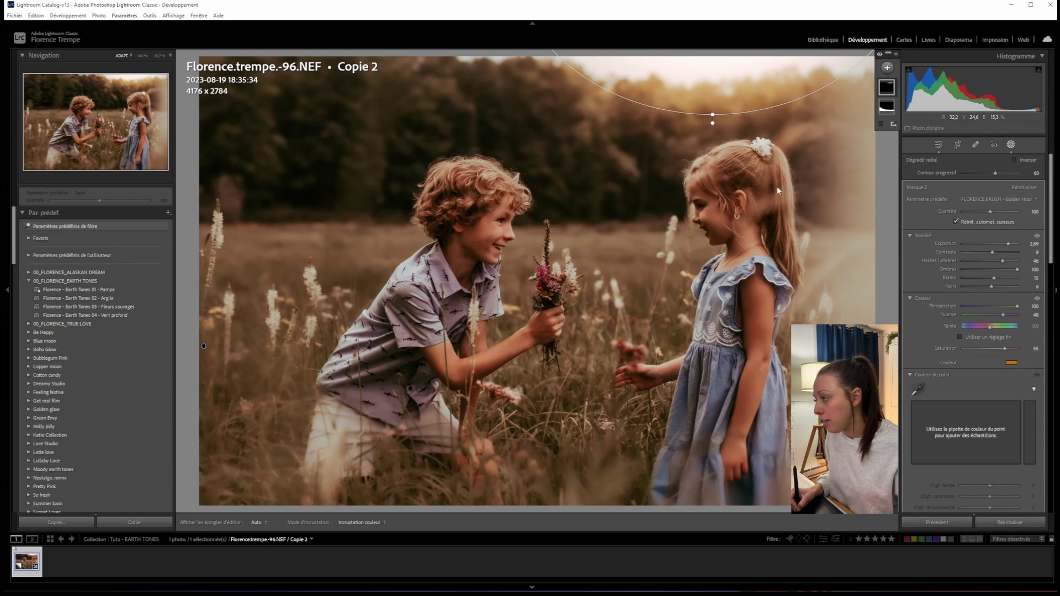
{"action": "left_click_drag", "start_coordinate": [716, 92], "coordinate": [738, 87]}
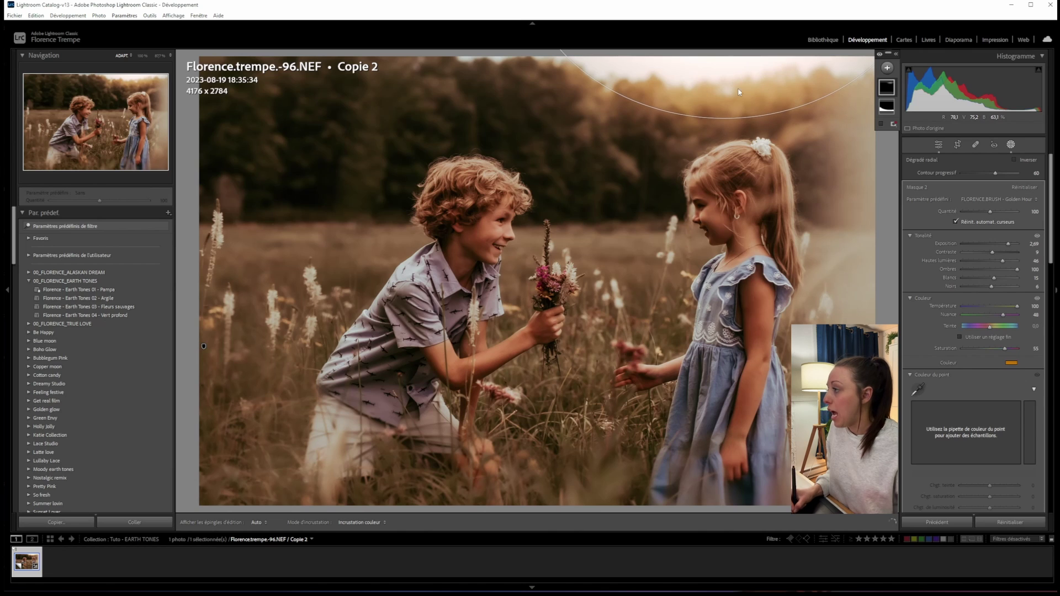
Duplicate the golden hour mask and place the copy as a tall, narrow ellipse on the photo's right edge behind the girl
{"action": "left_click", "coordinate": [886, 67]}
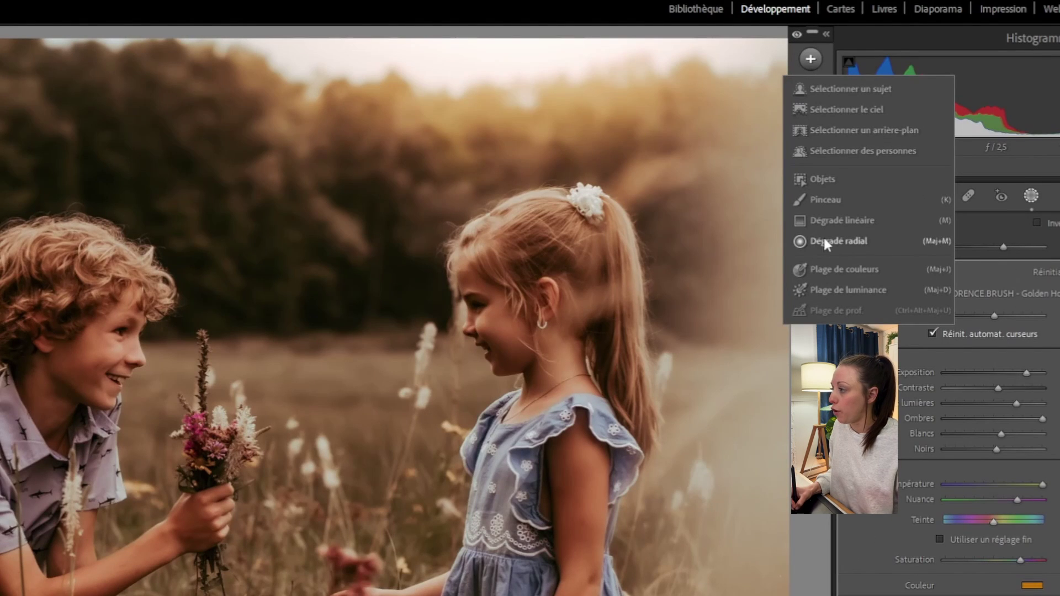
{"action": "left_click", "coordinate": [821, 59]}
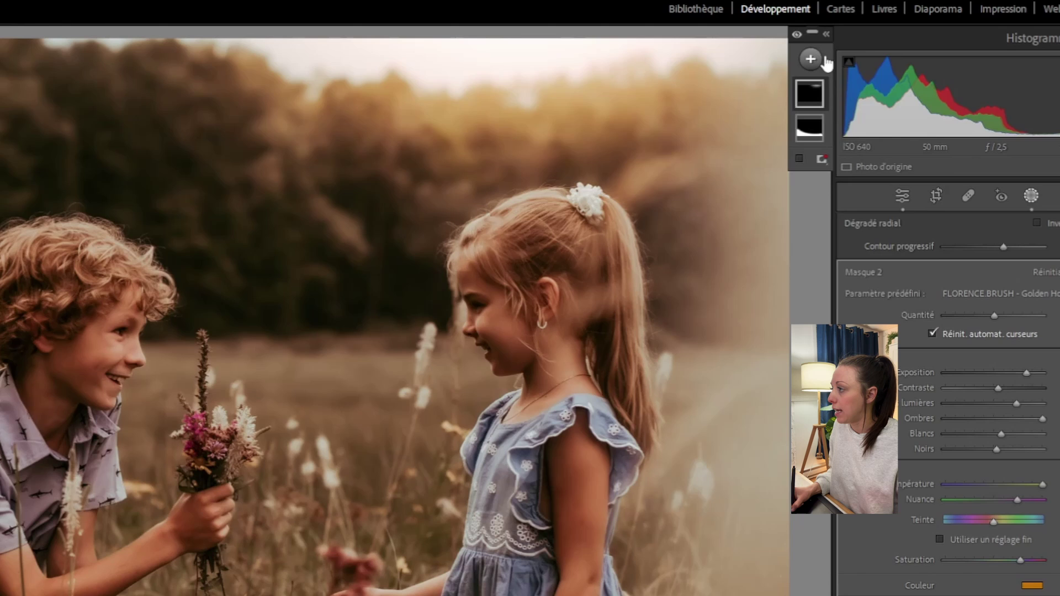
{"action": "right_click", "coordinate": [811, 95]}
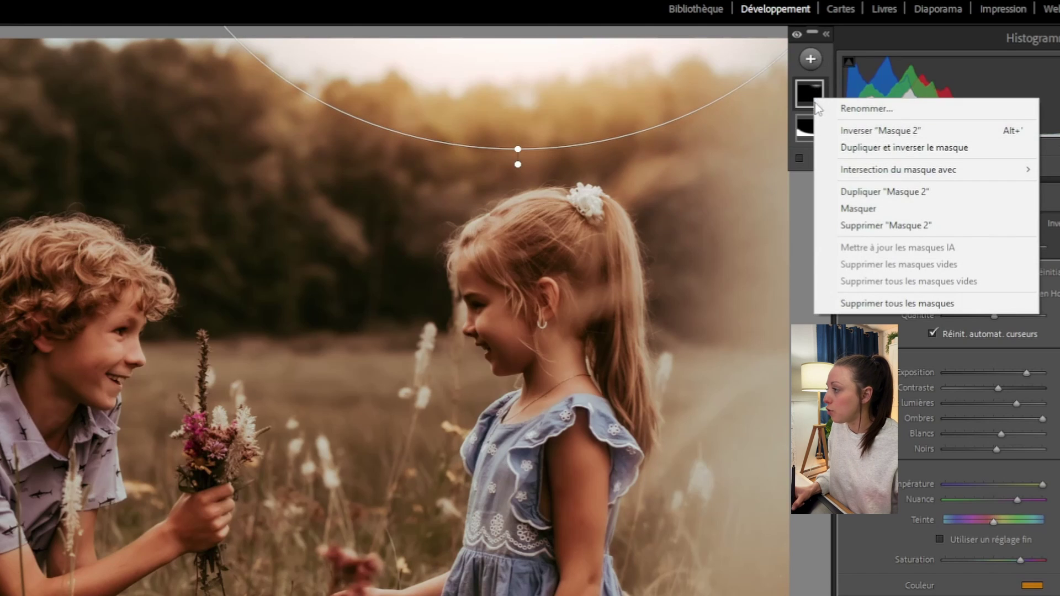
{"action": "left_click", "coordinate": [864, 193]}
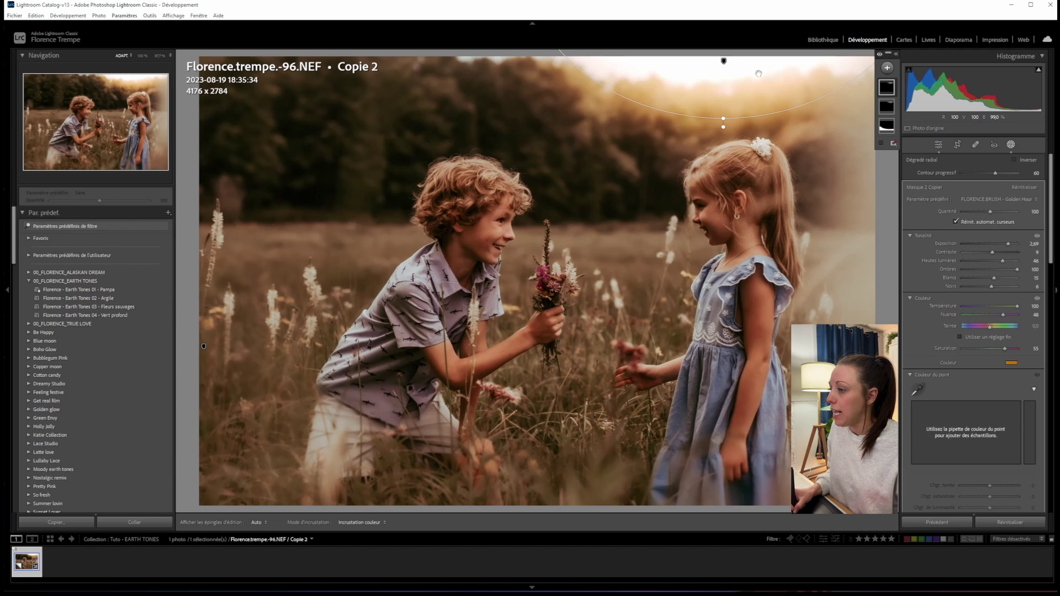
{"action": "left_click_drag", "start_coordinate": [758, 74], "coordinate": [489, 238]}
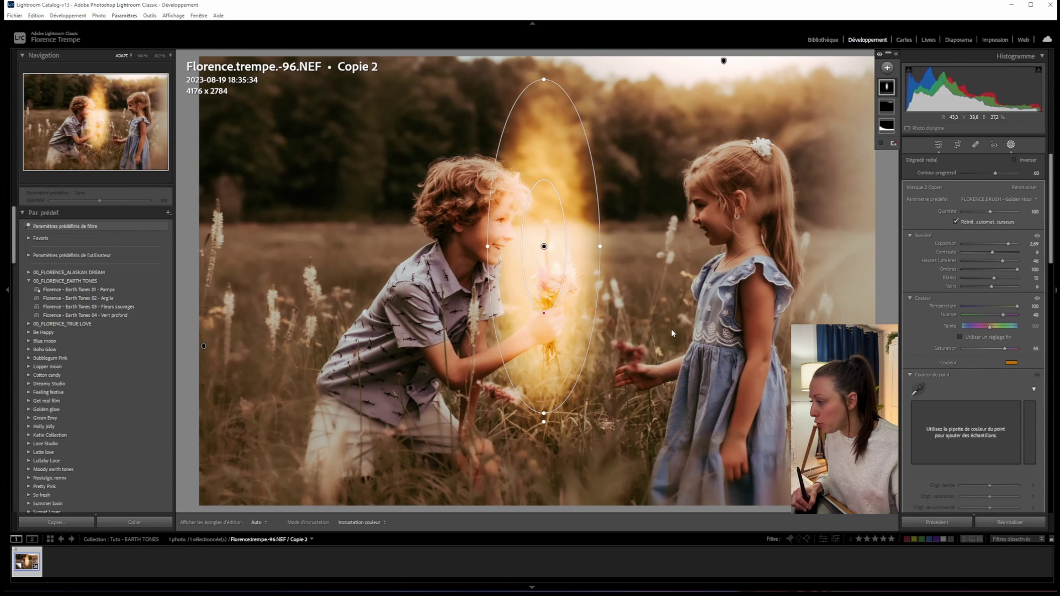
{"action": "left_click_drag", "start_coordinate": [600, 246], "coordinate": [605, 246]}
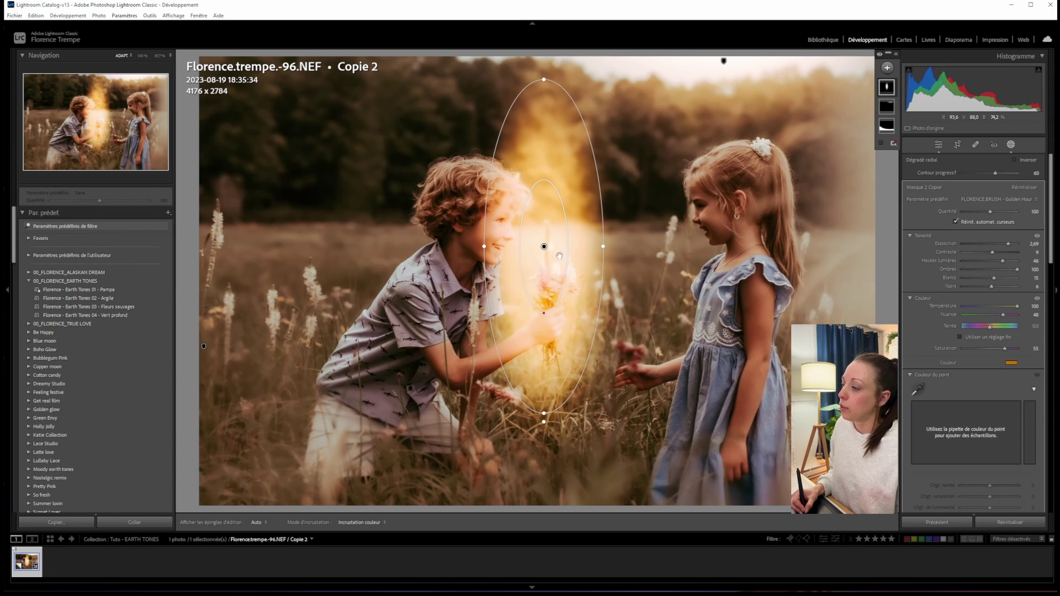
{"action": "left_click_drag", "start_coordinate": [559, 256], "coordinate": [874, 263]}
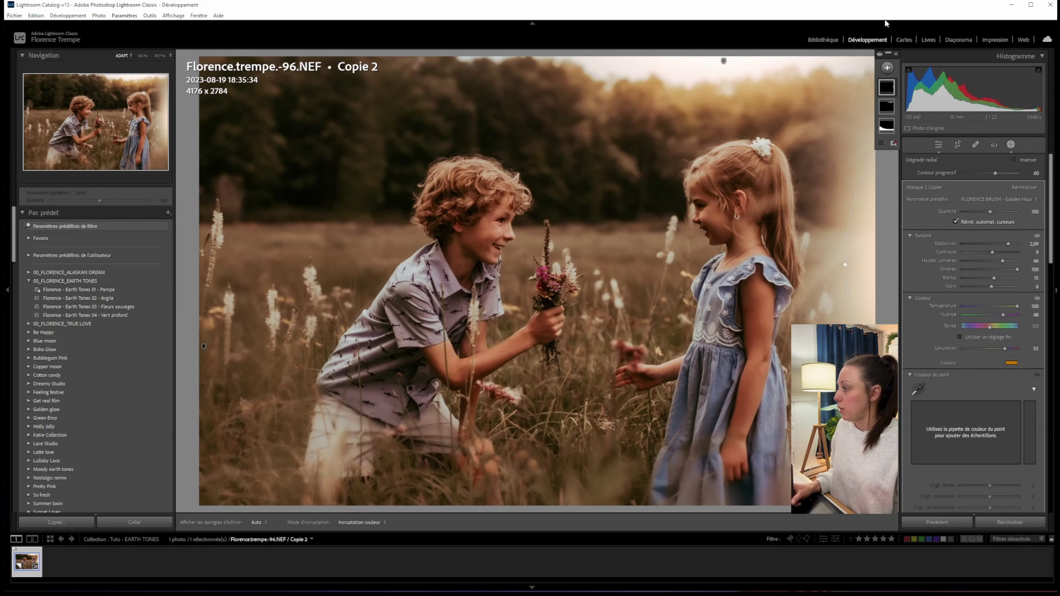
Duplicate the right-edge glow mask and place the copy as a wide, flat ellipse at the photo's lower-left edge below the boy
{"action": "right_click", "coordinate": [888, 82]}
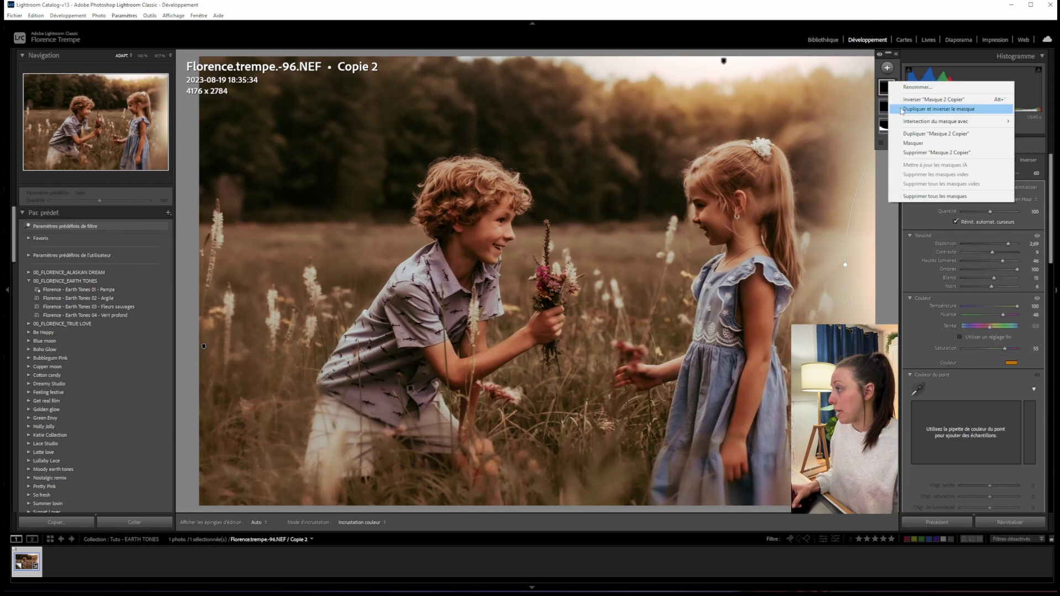
{"action": "left_click", "coordinate": [927, 133]}
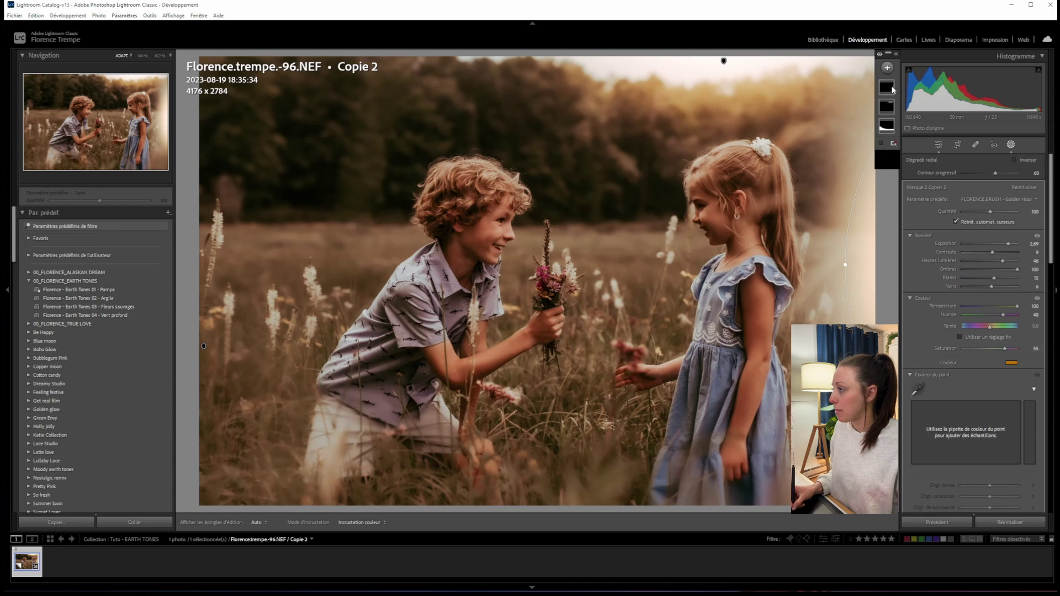
{"action": "left_click_drag", "start_coordinate": [861, 240], "coordinate": [492, 279]}
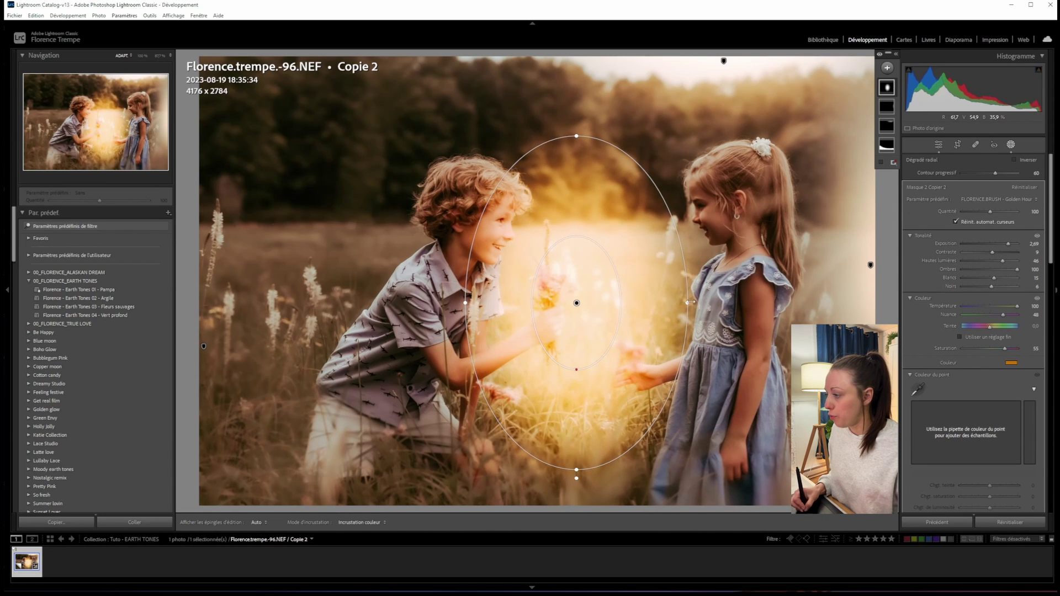
{"action": "left_click_drag", "start_coordinate": [687, 303], "coordinate": [742, 250]}
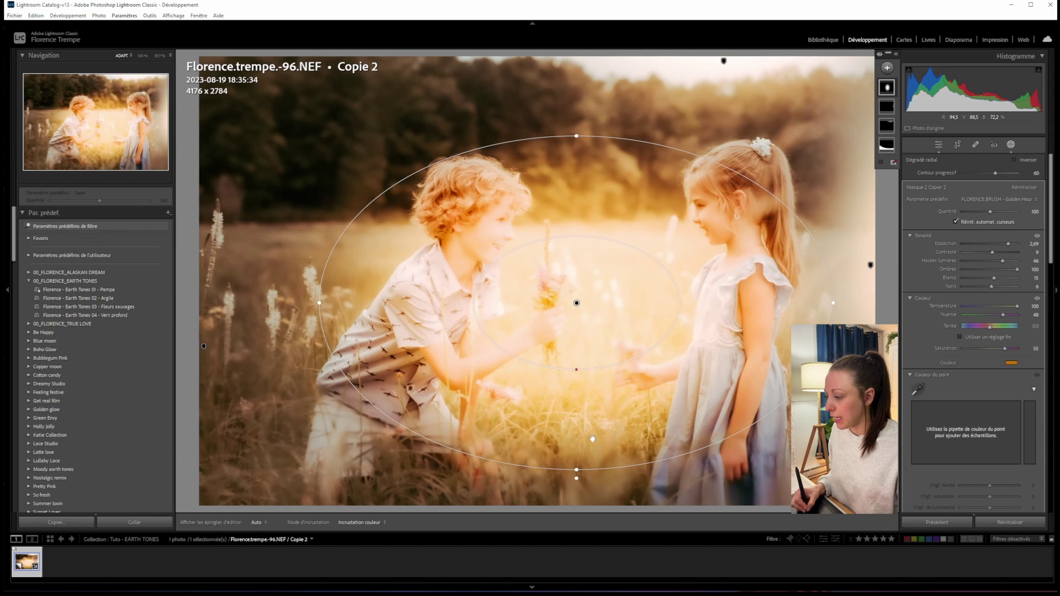
{"action": "left_click_drag", "start_coordinate": [576, 470], "coordinate": [581, 358]}
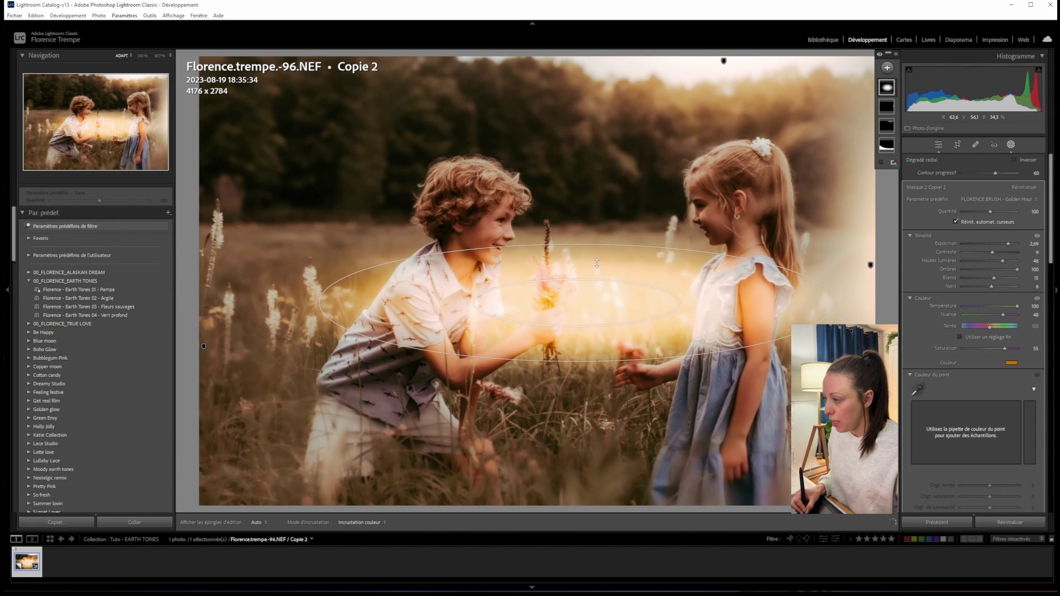
{"action": "left_click_drag", "start_coordinate": [597, 296], "coordinate": [334, 513]}
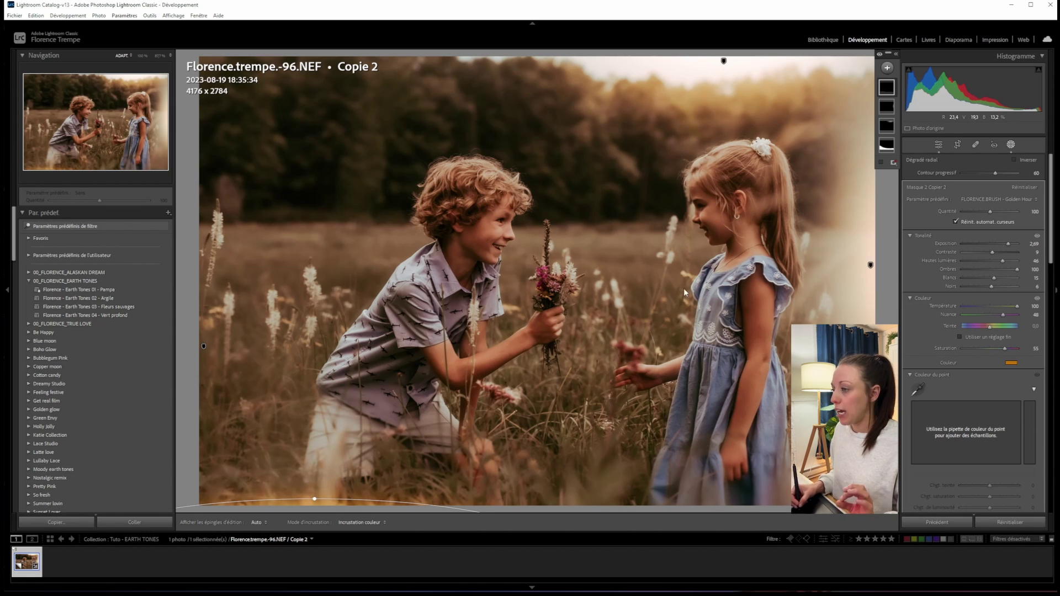
Start a new brush mask with the preset FLORENCE.BRUSH - Éclat and a brush size of 4.7
{"action": "key", "text": "k"}
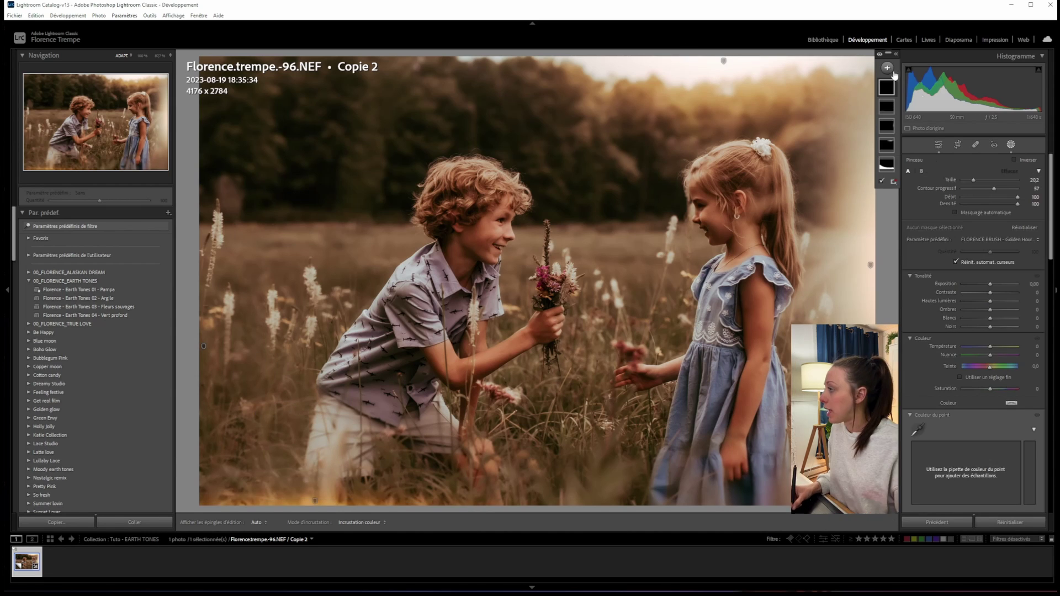
{"action": "left_click", "coordinate": [987, 241]}
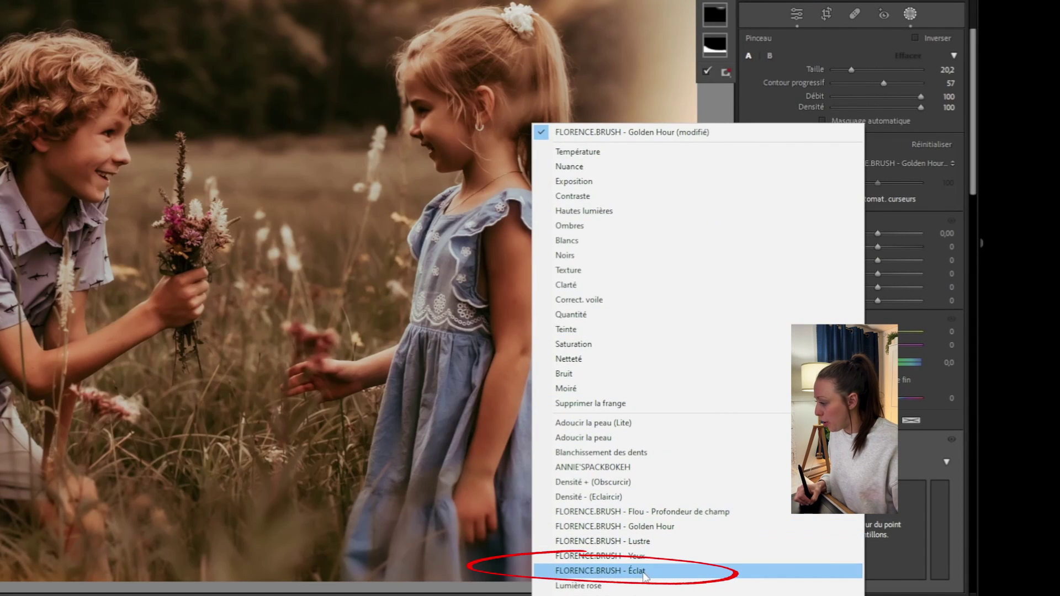
{"action": "left_click", "coordinate": [644, 572]}
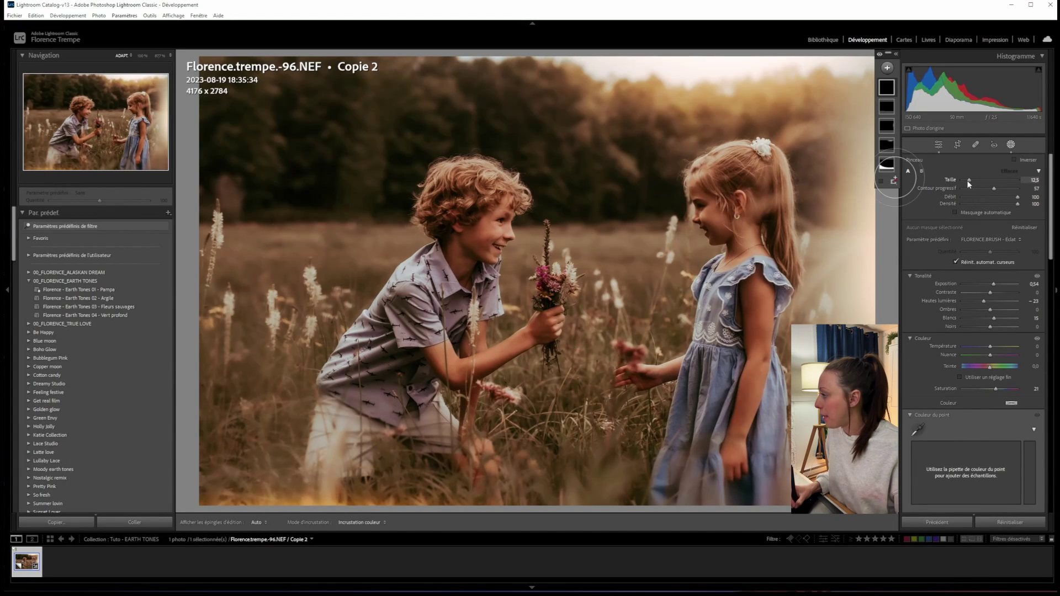
{"action": "left_click_drag", "start_coordinate": [966, 180], "coordinate": [960, 181]}
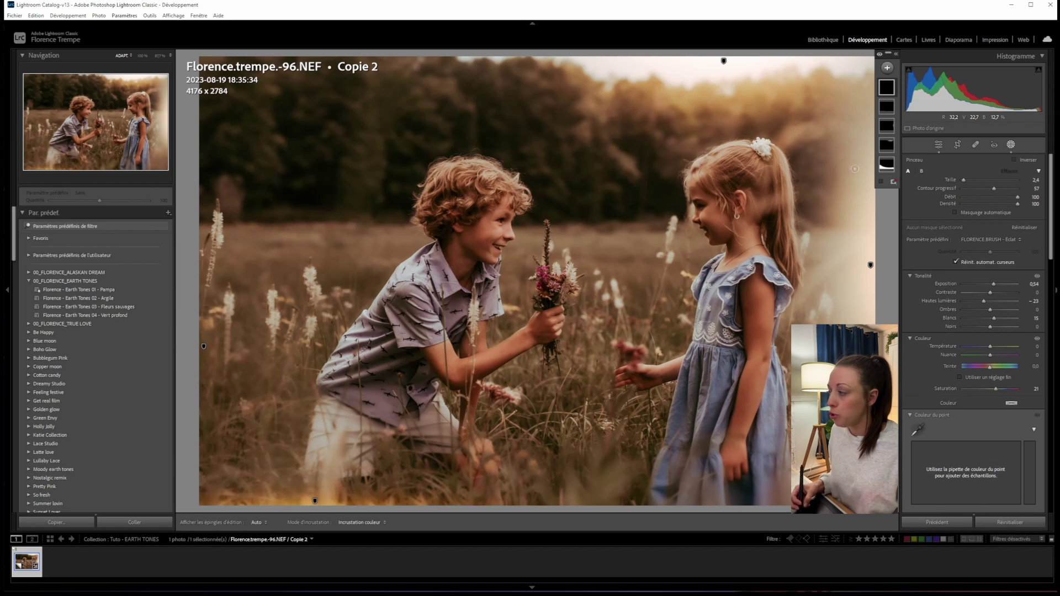
{"action": "left_click_drag", "start_coordinate": [963, 181], "coordinate": [965, 180]}
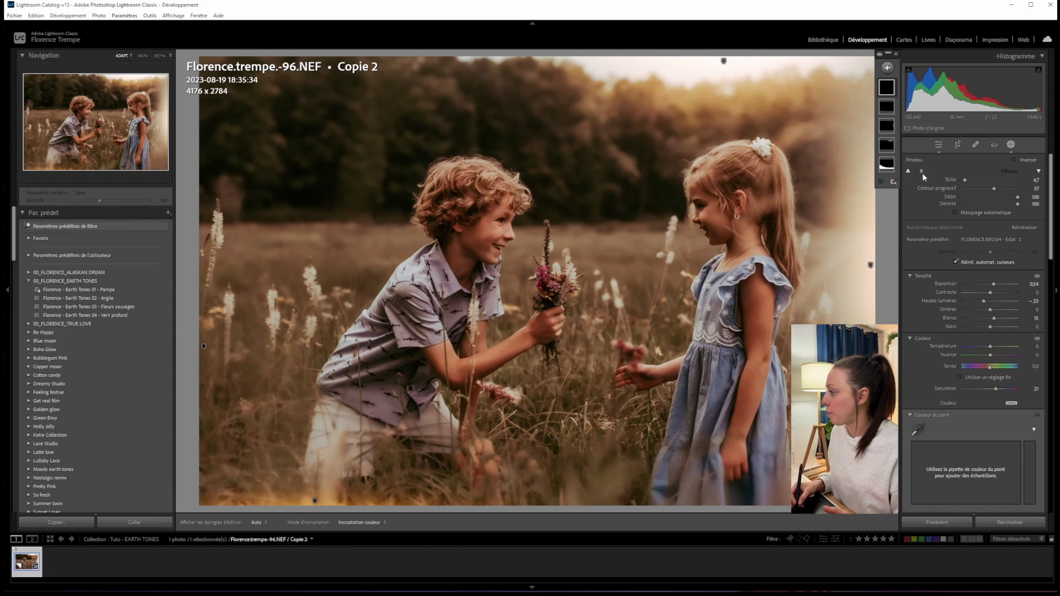
Paint the mask over the white flower spikes in the grass behind the boy and set its exposure to 0.09
{"action": "key", "text": "h"}
{"action": "left_click_drag", "start_coordinate": [221, 242], "coordinate": [218, 216]}
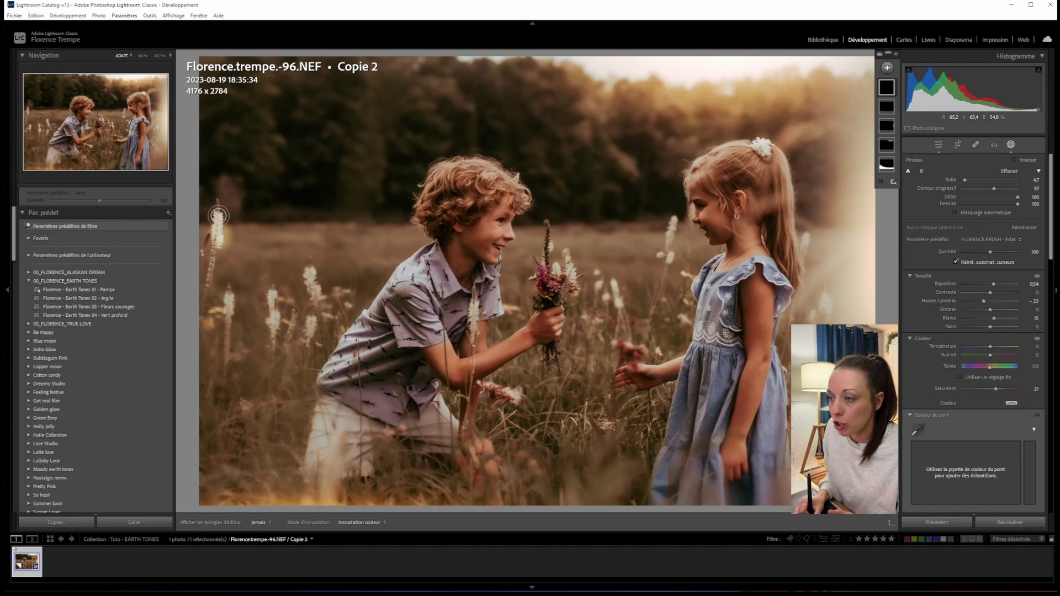
{"action": "left_click_drag", "start_coordinate": [228, 309], "coordinate": [229, 301]}
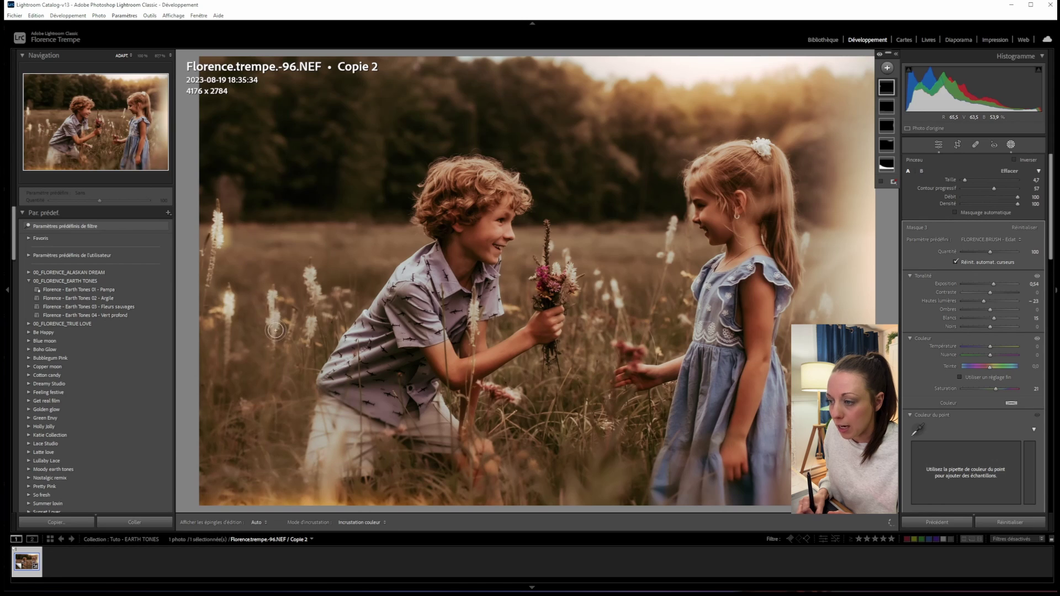
{"action": "mouse_move", "coordinate": [274, 330]}
{"action": "left_mouse_down"}
{"action": "mouse_move", "coordinate": [271, 297]}
{"action": "mouse_move", "coordinate": [309, 273]}
{"action": "mouse_move", "coordinate": [311, 334]}
{"action": "left_mouse_up"}
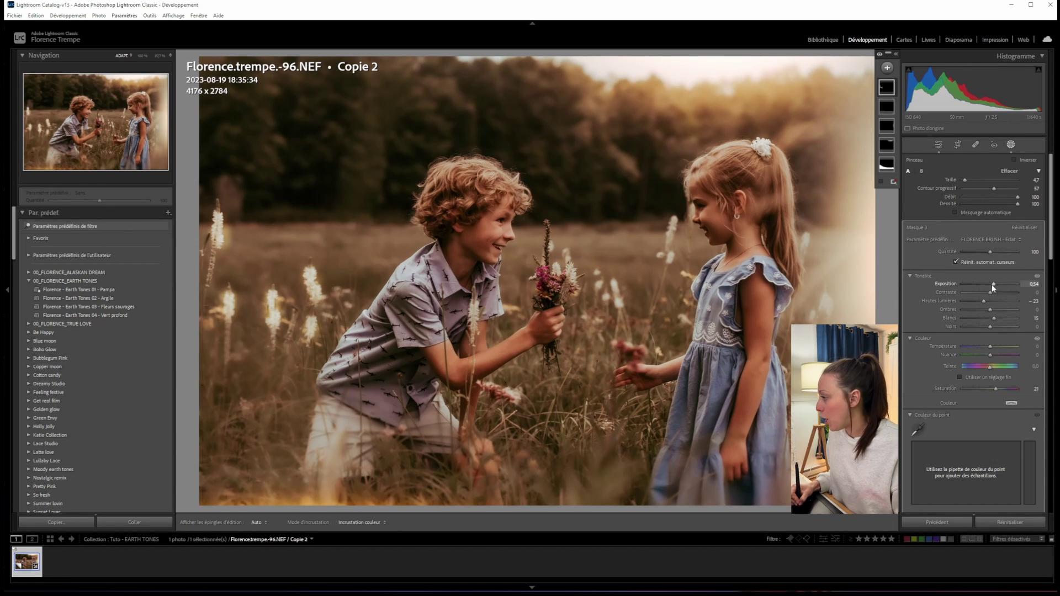
{"action": "left_click_drag", "start_coordinate": [992, 284], "coordinate": [988, 283]}
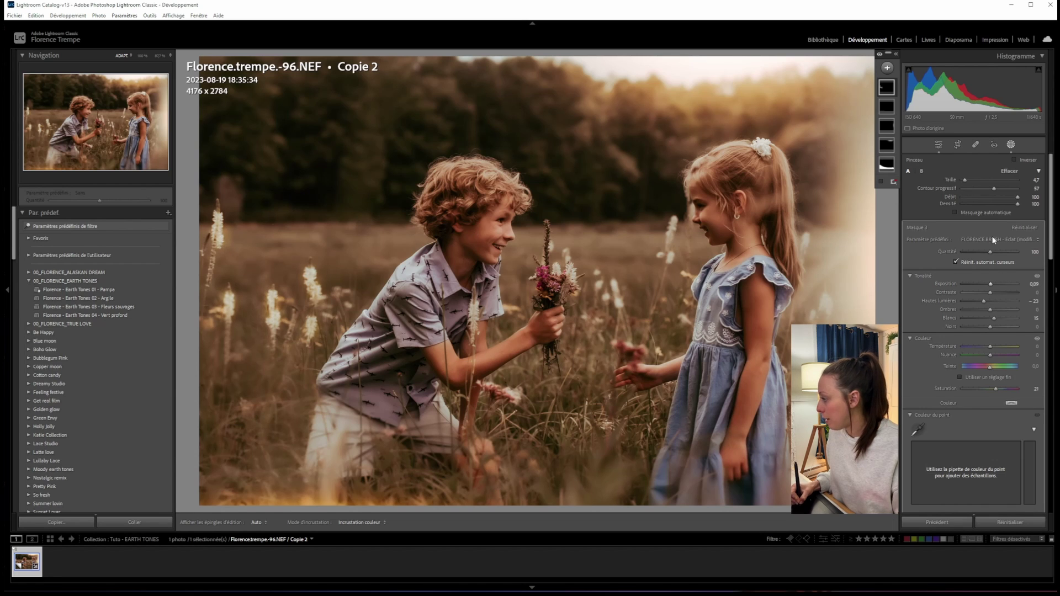
Paint the highlights in the boy's curls with a brush size of 2.4 and set the mask's saturation to 4
{"action": "left_click_drag", "start_coordinate": [963, 180], "coordinate": [961, 180]}
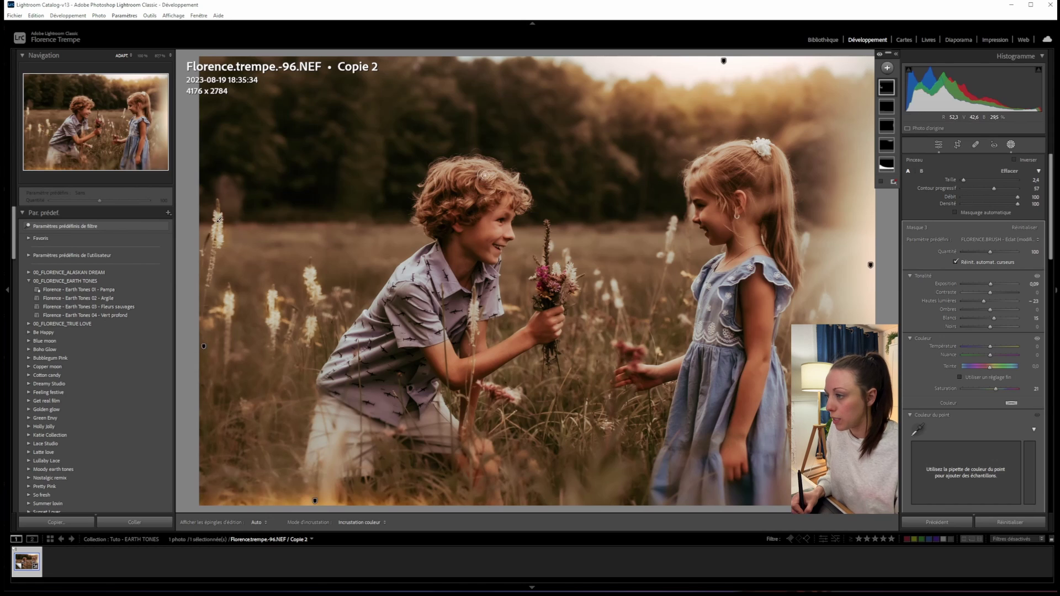
{"action": "mouse_move", "coordinate": [493, 178]}
{"action": "left_mouse_down"}
{"action": "mouse_move", "coordinate": [503, 197]}
{"action": "mouse_move", "coordinate": [518, 183]}
{"action": "mouse_move", "coordinate": [450, 170]}
{"action": "mouse_move", "coordinate": [466, 181]}
{"action": "mouse_move", "coordinate": [425, 194]}
{"action": "mouse_move", "coordinate": [428, 221]}
{"action": "mouse_move", "coordinate": [437, 201]}
{"action": "mouse_move", "coordinate": [513, 199]}
{"action": "left_mouse_up"}
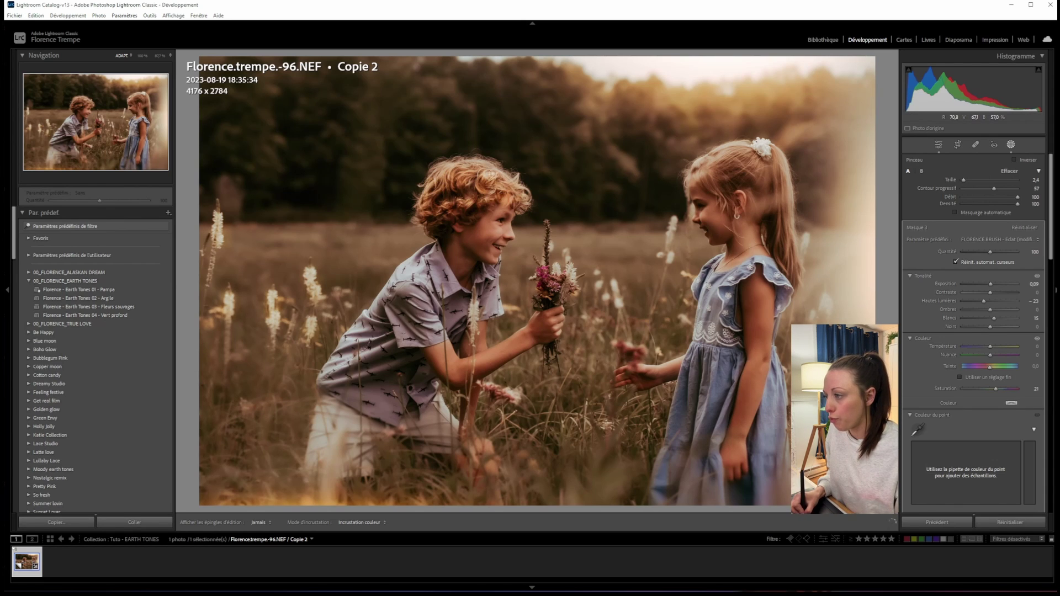
{"action": "left_click_drag", "start_coordinate": [995, 389], "coordinate": [992, 389]}
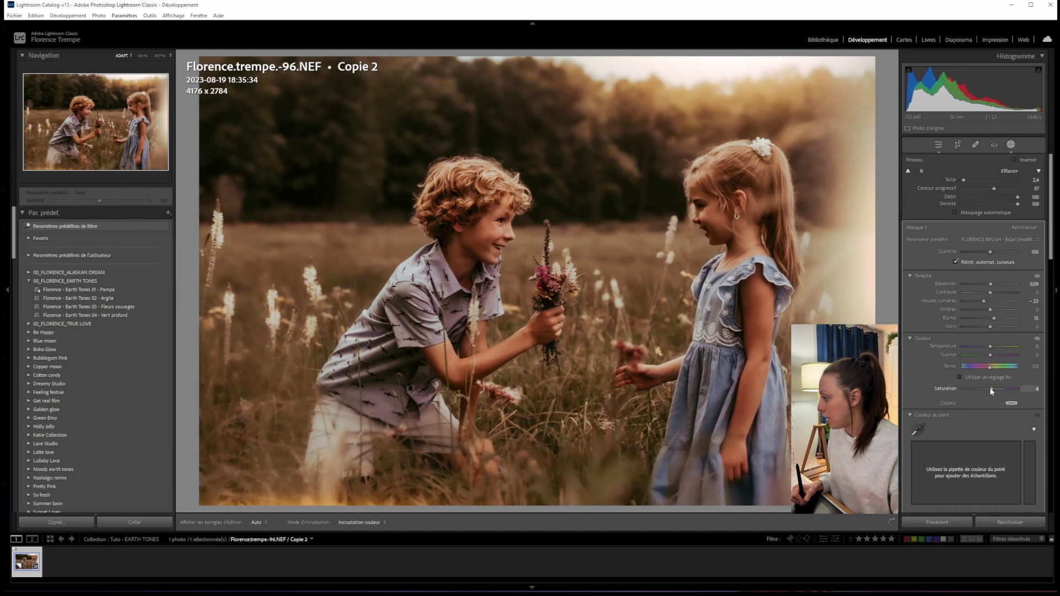
{"action": "left_click_drag", "start_coordinate": [991, 390], "coordinate": [989, 390]}
Brush the same Éclat mask over the light strands of the girl's hair around her forehead and ear
{"action": "key", "text": "h"}
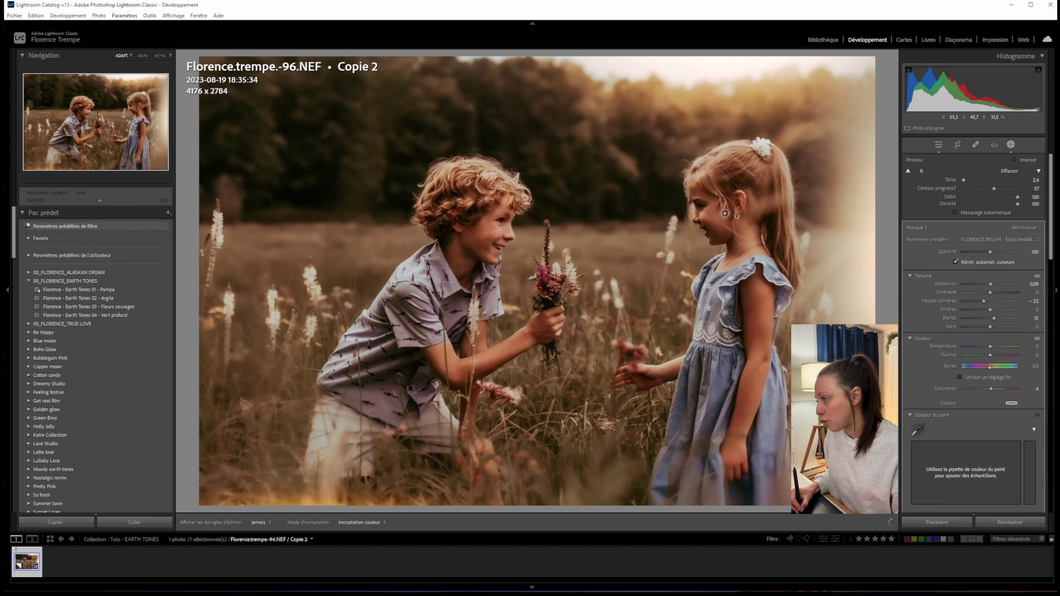
{"action": "key", "text": "h"}
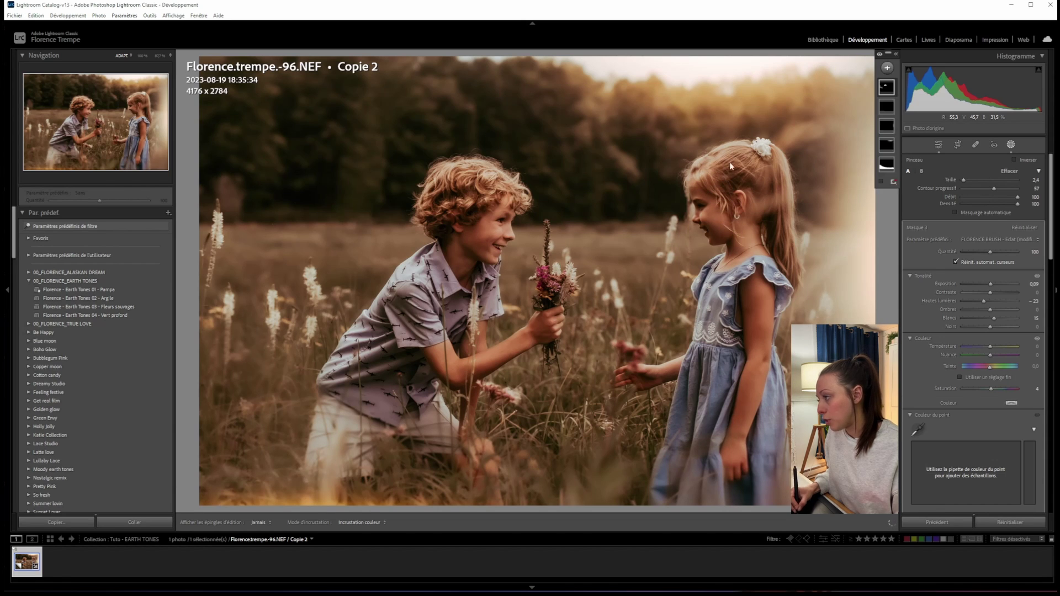
{"action": "key", "text": "h"}
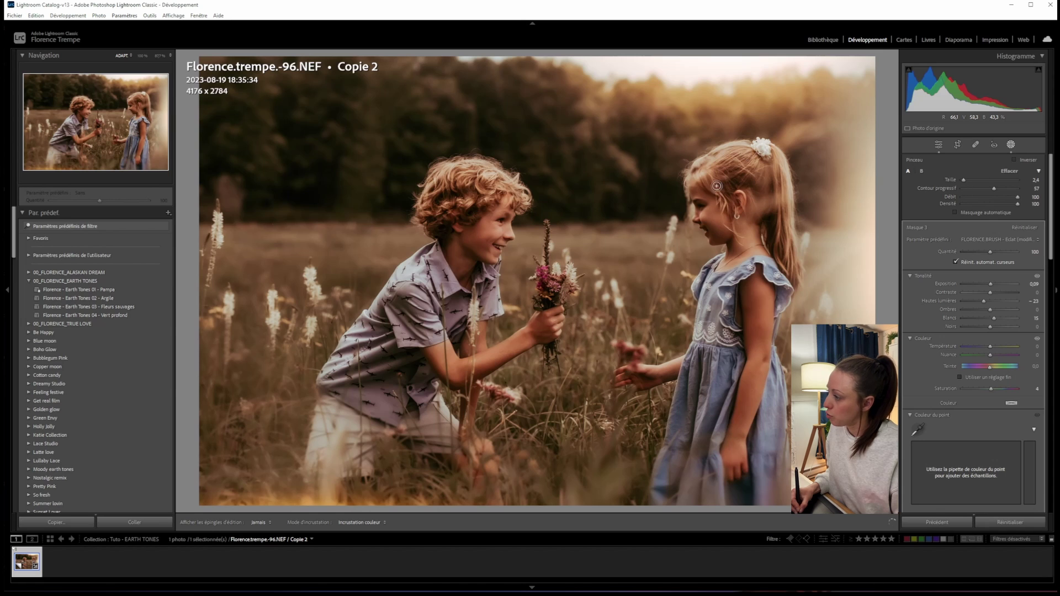
{"action": "key", "text": "h"}
{"action": "key", "text": "h"}
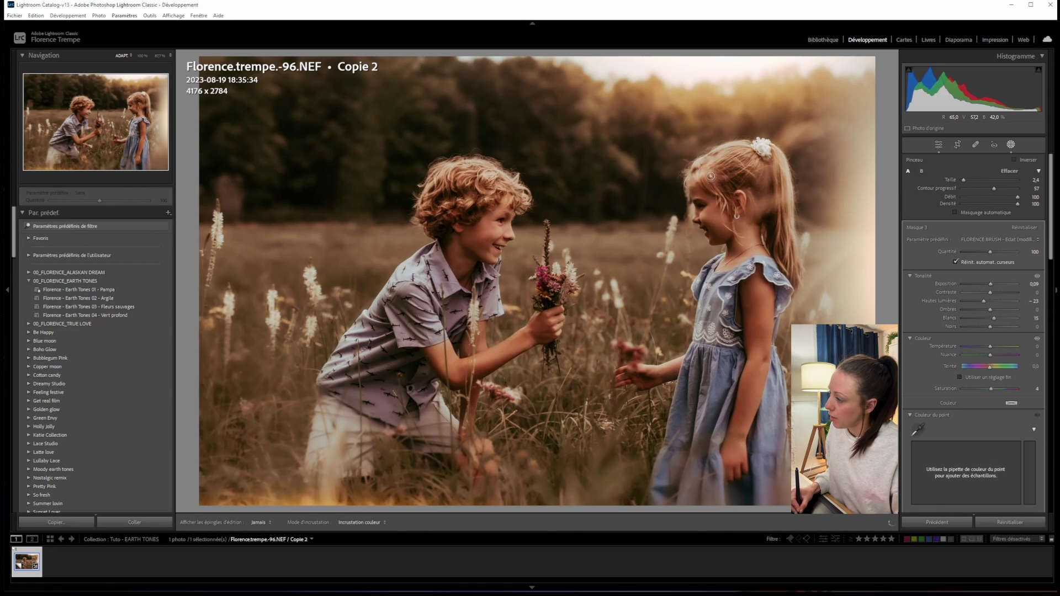
{"action": "key", "text": "h"}
{"action": "key", "text": "h"}
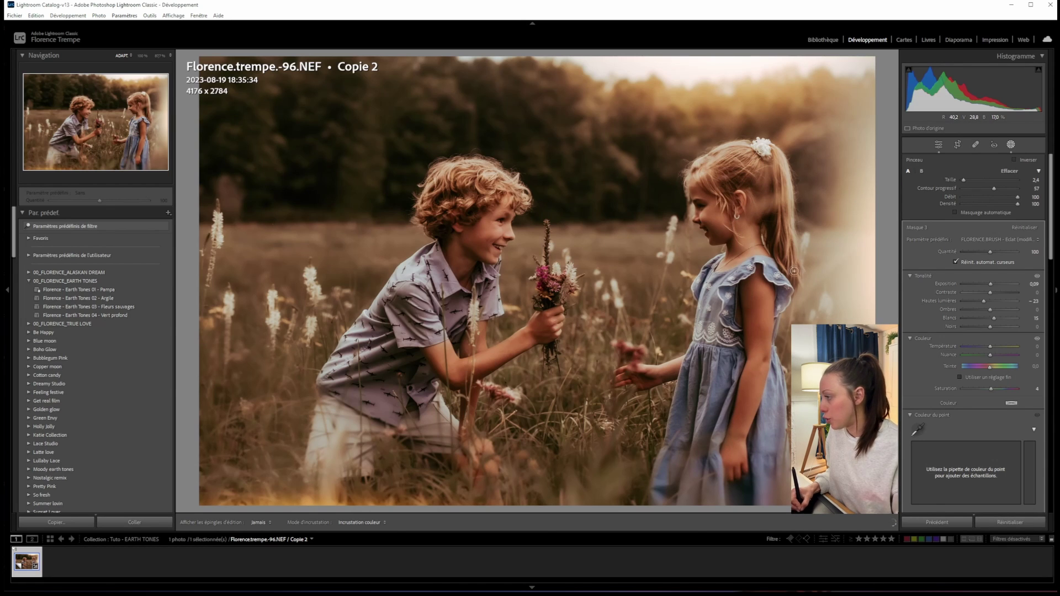
{"action": "key", "text": "h"}
{"action": "key", "text": "h"}
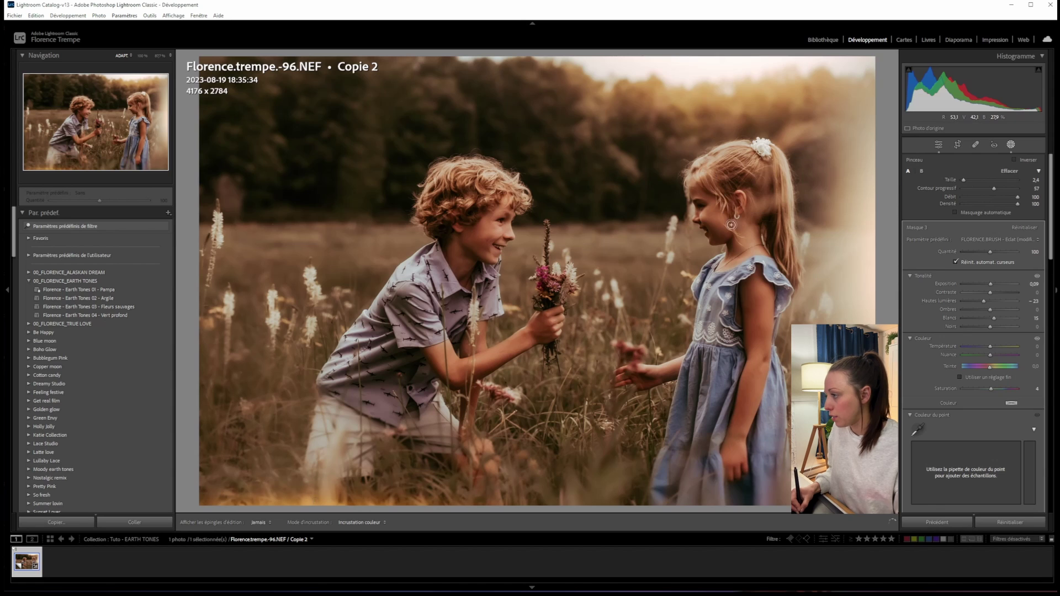
{"action": "key", "text": "h"}
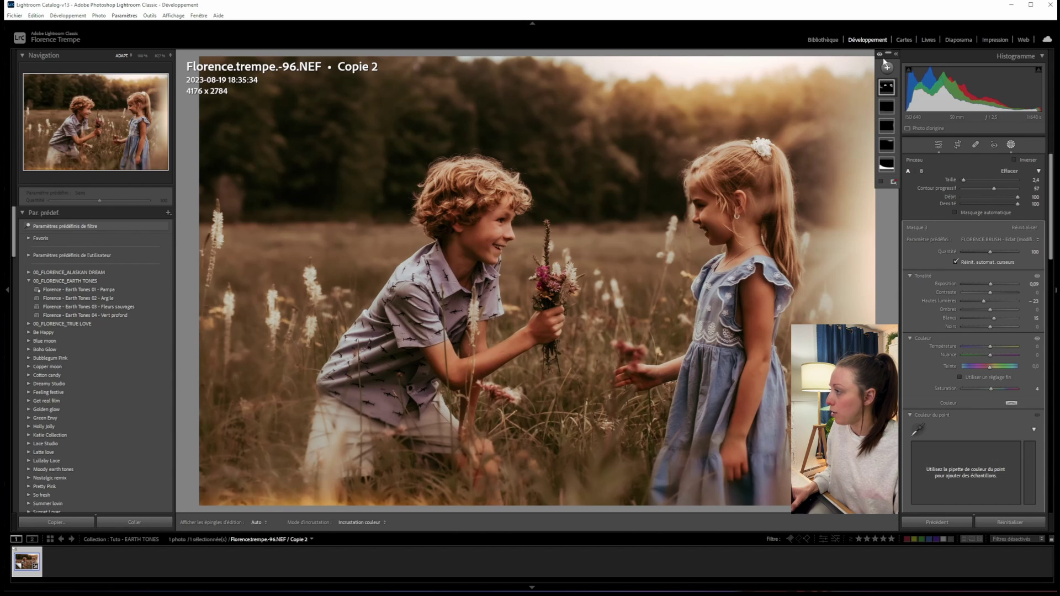
Compare the photo with all masks switched off and on again
{"action": "left_click", "coordinate": [879, 55]}
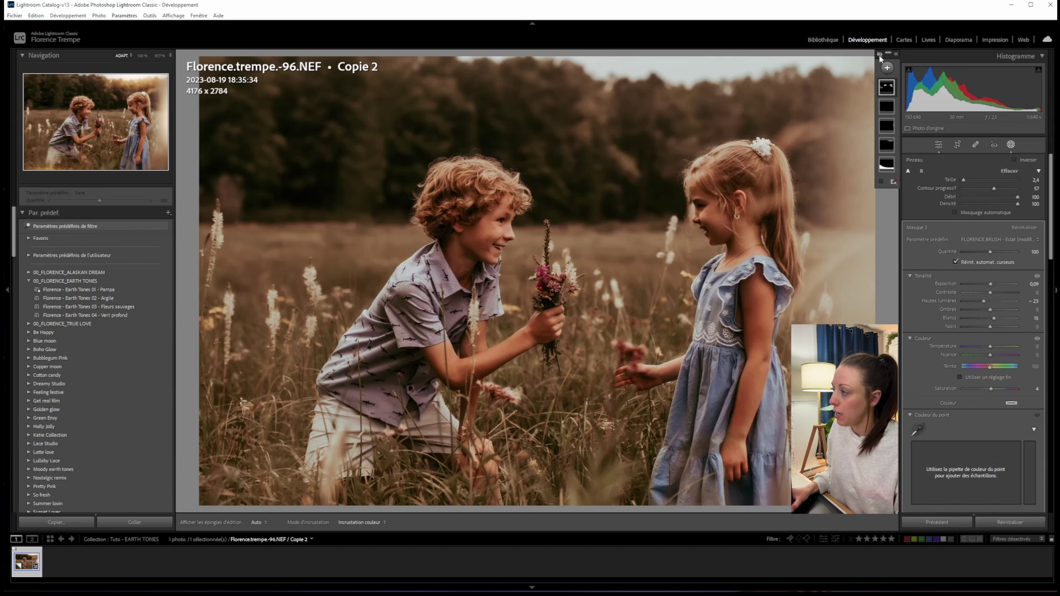
{"action": "left_click", "coordinate": [879, 56]}
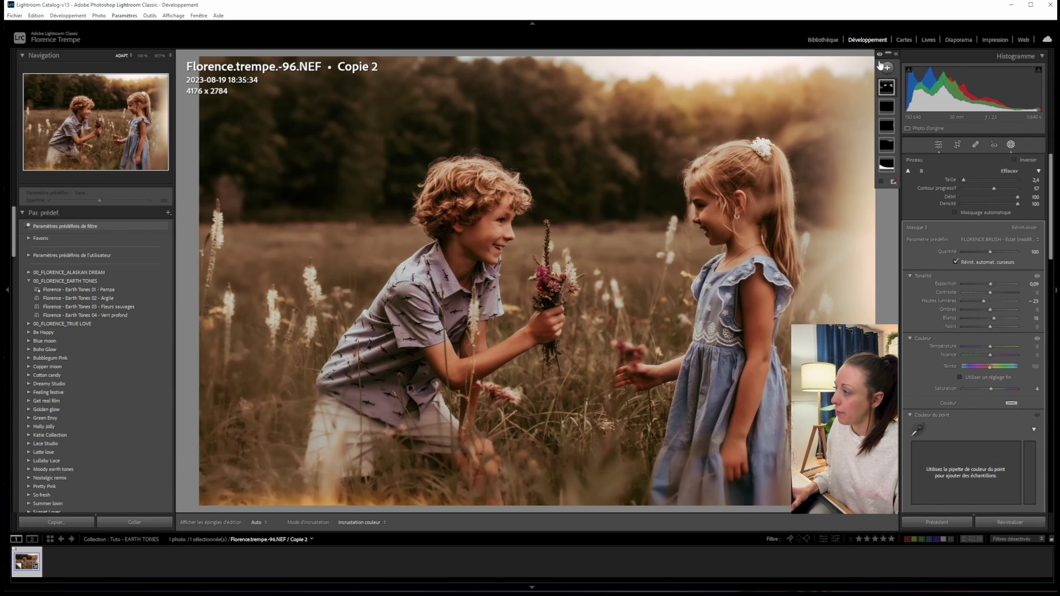
{"action": "left_click", "coordinate": [880, 55]}
{"action": "left_click", "coordinate": [880, 56]}
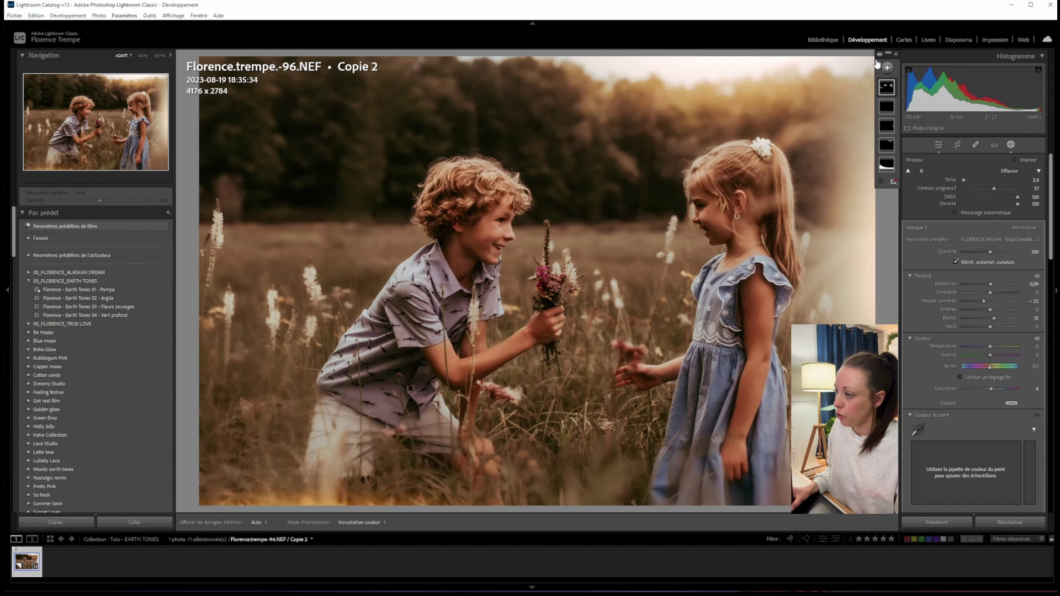
Brush the Éclat mask over the girl's ponytail and return to the basic adjustments
{"action": "key", "text": "h"}
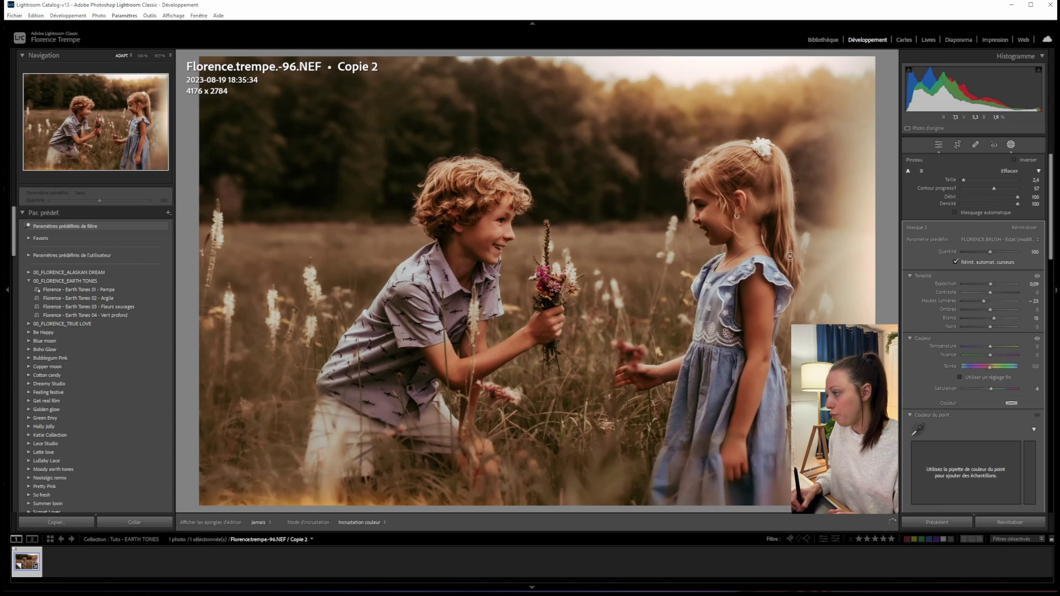
{"action": "left_click_drag", "start_coordinate": [780, 218], "coordinate": [781, 221]}
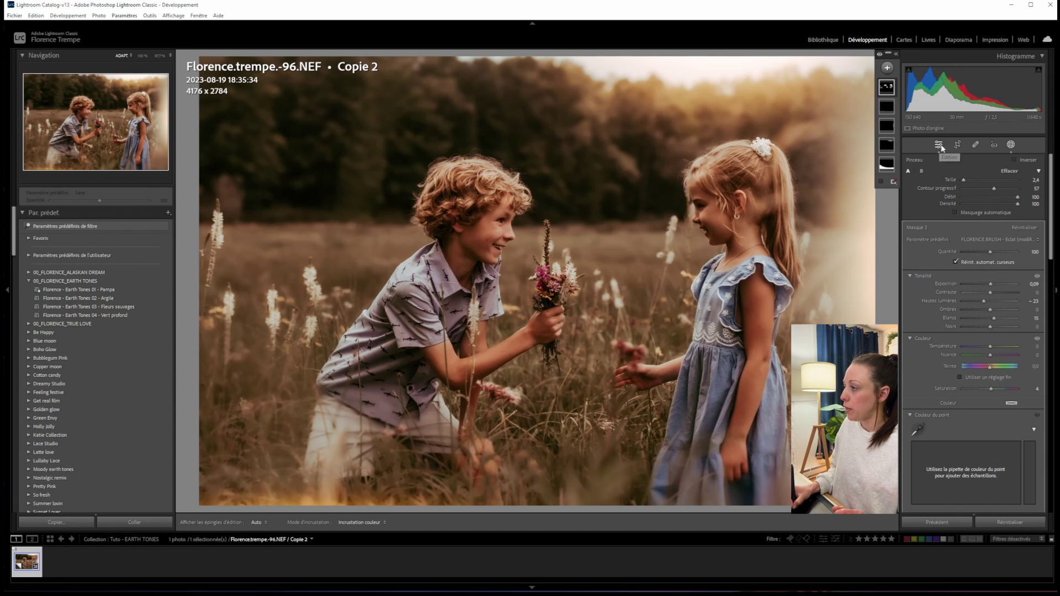
{"action": "left_click", "coordinate": [938, 146]}
Reopen the Éclat brush mask and touch up the highlights in the girl's hair up close
{"action": "key", "text": "super+a"}
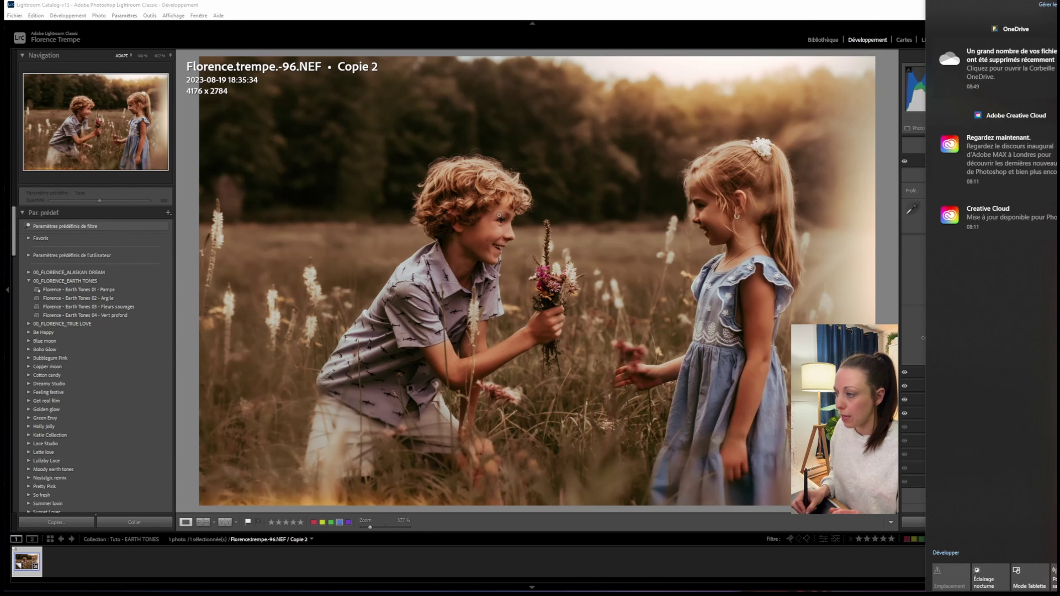
{"action": "left_click", "coordinate": [506, 216]}
{"action": "left_click_drag", "start_coordinate": [670, 287], "coordinate": [554, 276]}
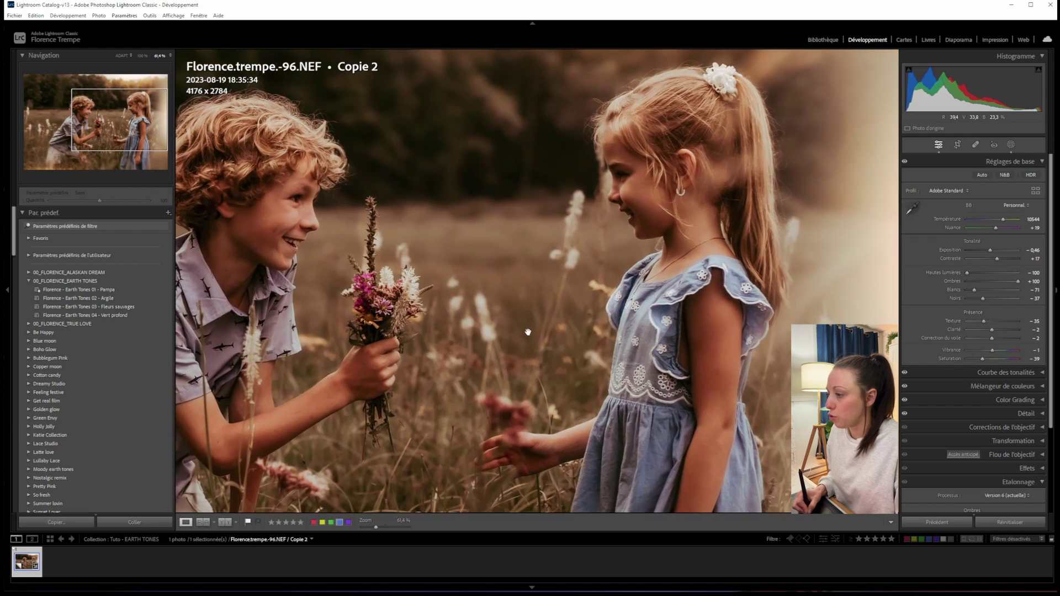
{"action": "left_click_drag", "start_coordinate": [453, 334], "coordinate": [528, 314]}
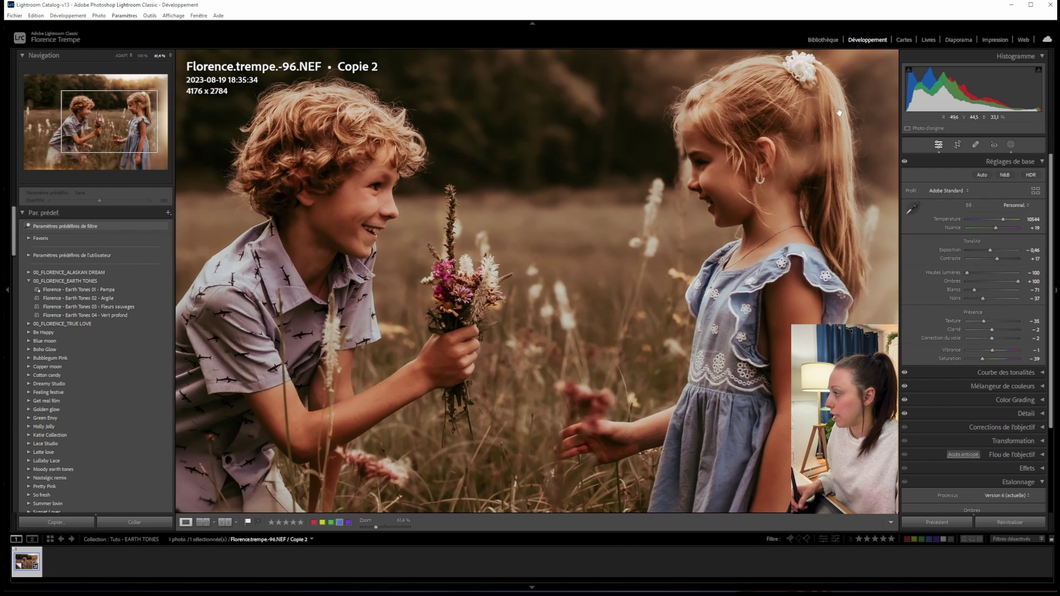
{"action": "left_click", "coordinate": [1009, 145]}
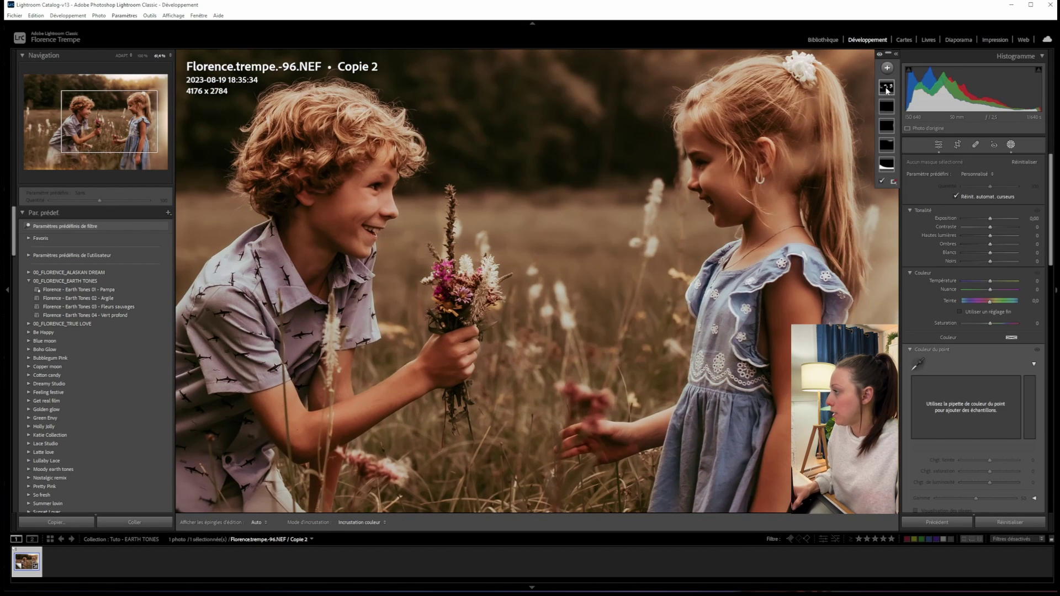
{"action": "left_click", "coordinate": [886, 88]}
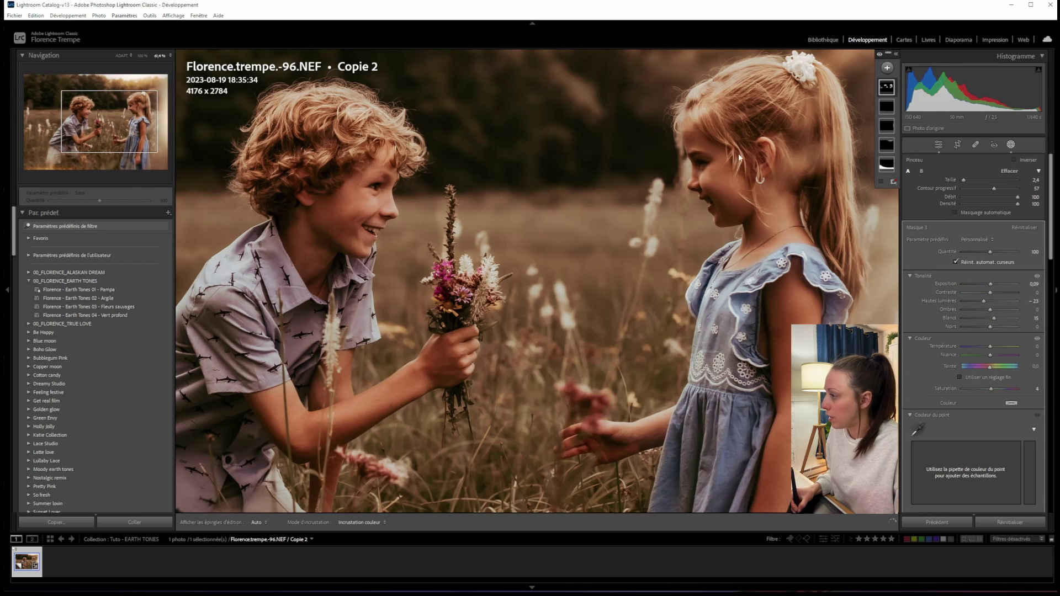
{"action": "key", "text": "h"}
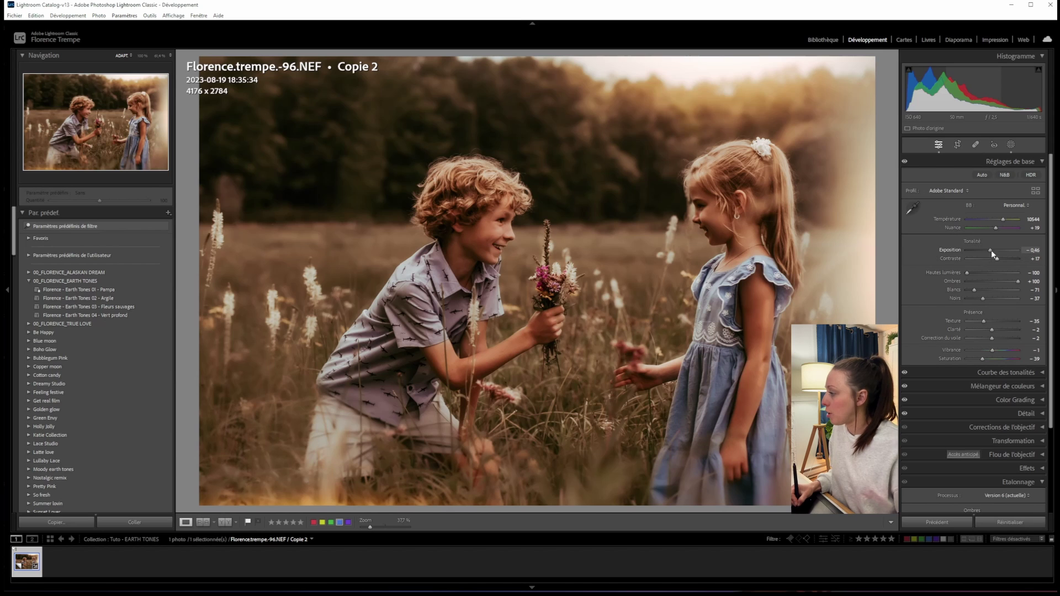
Set the whole photo's exposure to −0.38, shadows to +78 and blacks to −46
{"action": "left_click_drag", "start_coordinate": [989, 251], "coordinate": [989, 251]}
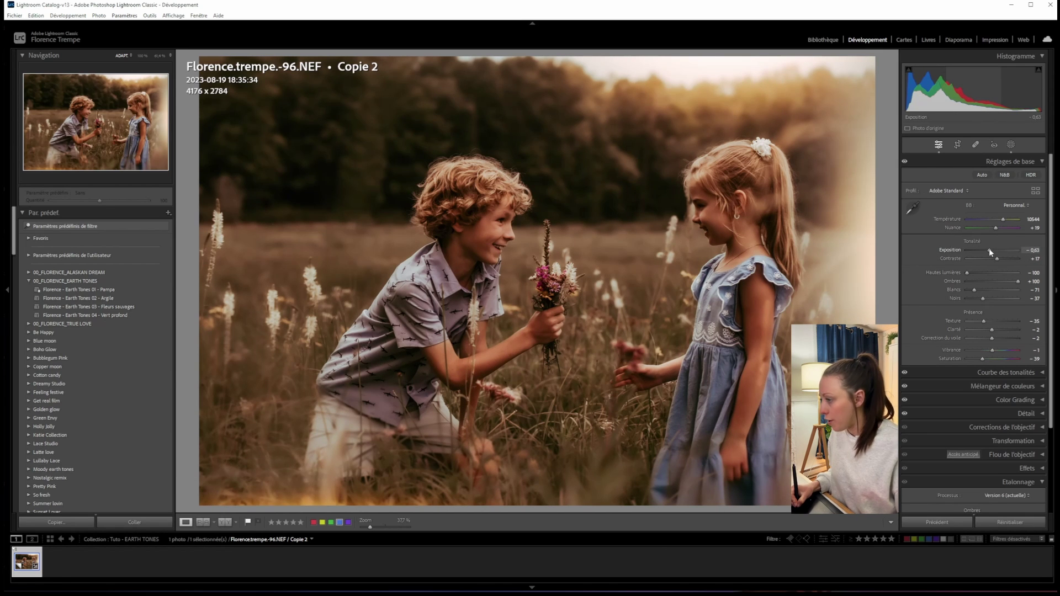
{"action": "left_click_drag", "start_coordinate": [989, 249], "coordinate": [988, 249]}
{"action": "left_click_drag", "start_coordinate": [978, 298], "coordinate": [977, 298]}
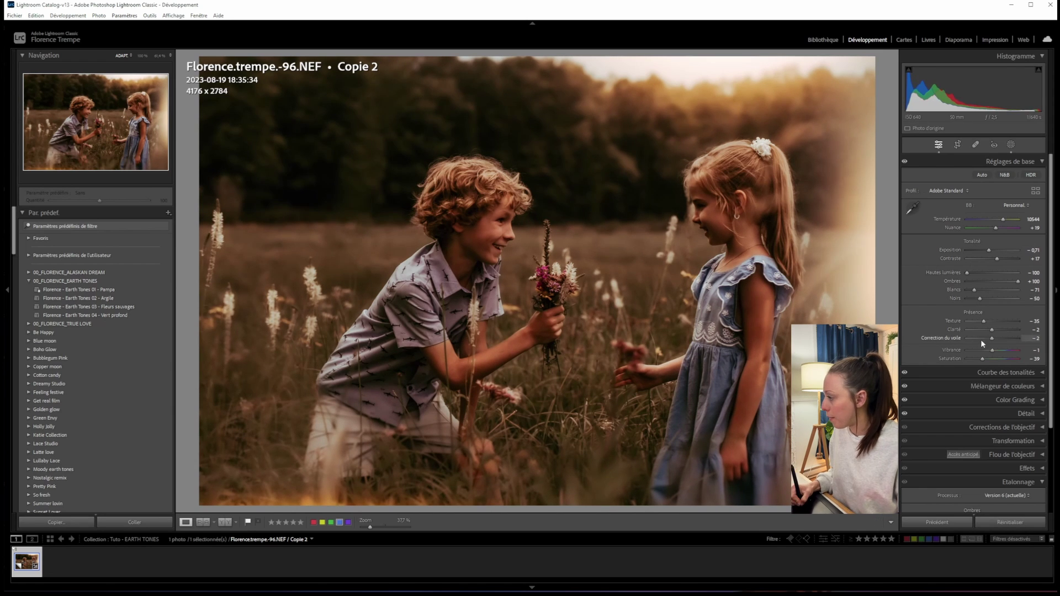
{"action": "left_click_drag", "start_coordinate": [979, 300], "coordinate": [989, 250]}
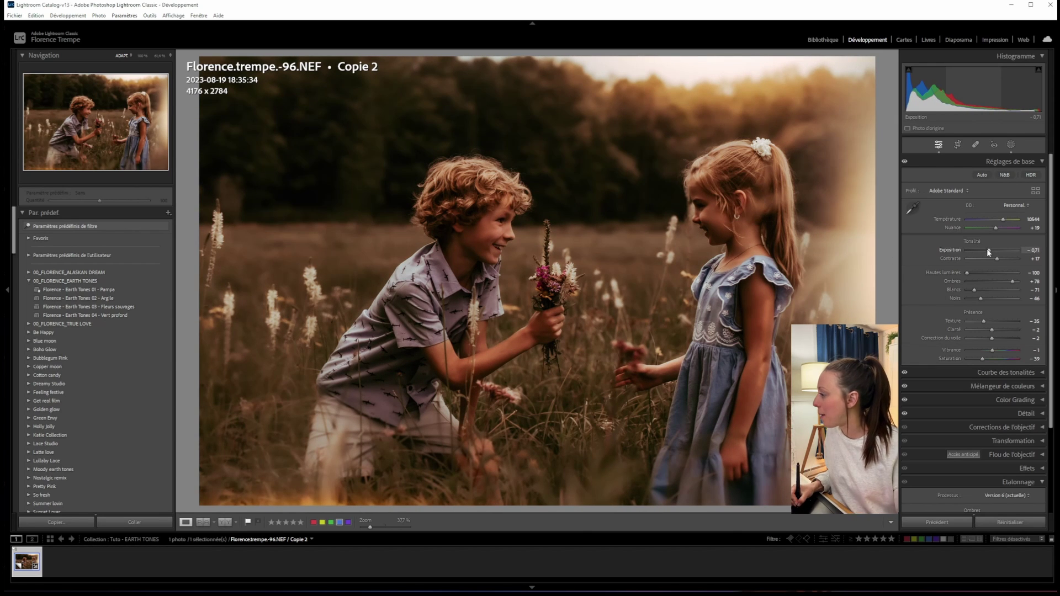
{"action": "left_click_drag", "start_coordinate": [987, 249], "coordinate": [990, 251]}
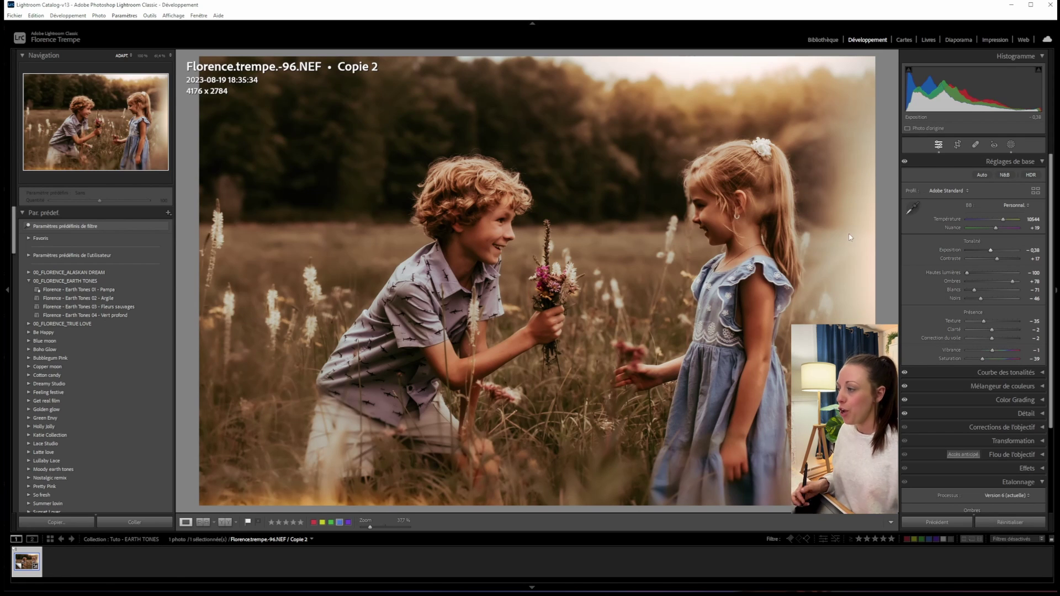
Open the export settings for the edited meadow photo and set the JPEG quality to 100
{"action": "right_click", "coordinate": [512, 254]}
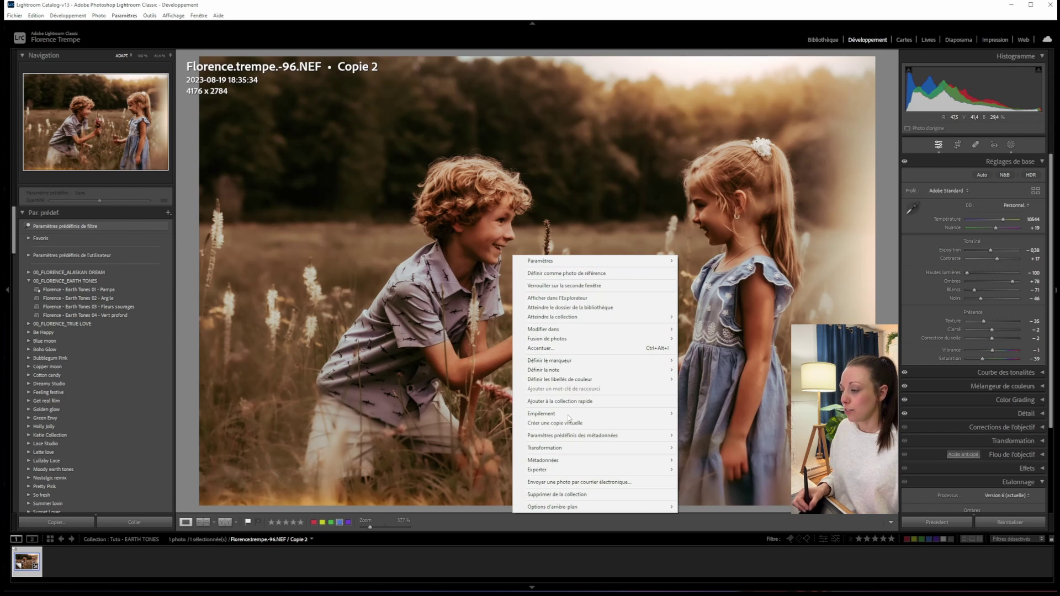
{"action": "mouse_move", "coordinate": [558, 471]}
{"action": "left_click", "coordinate": [698, 472]}
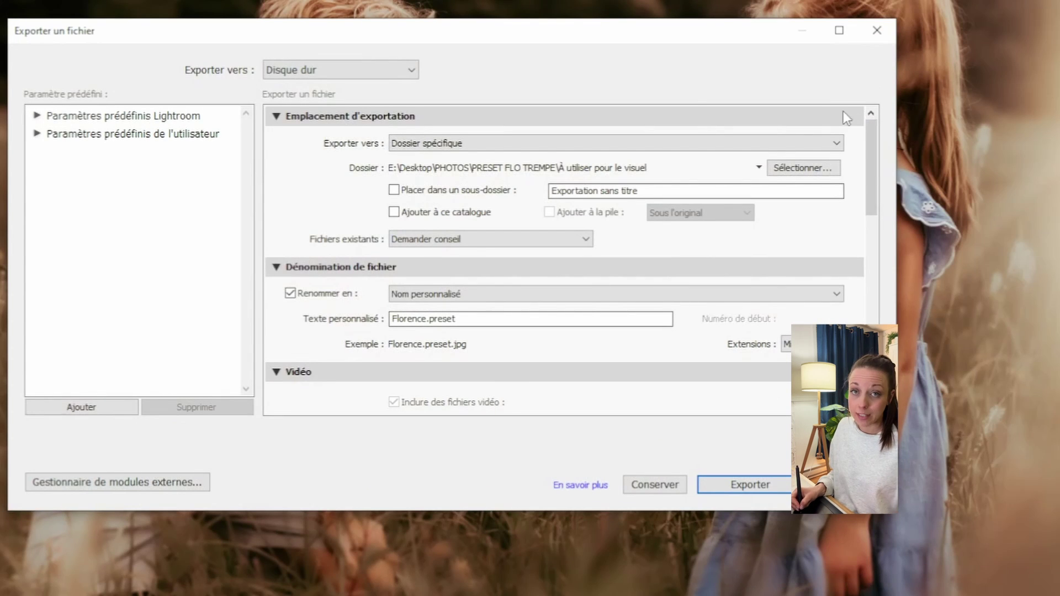
{"action": "scroll", "coordinate": [893, 178], "scroll_direction": "down", "scroll_amount": 6}
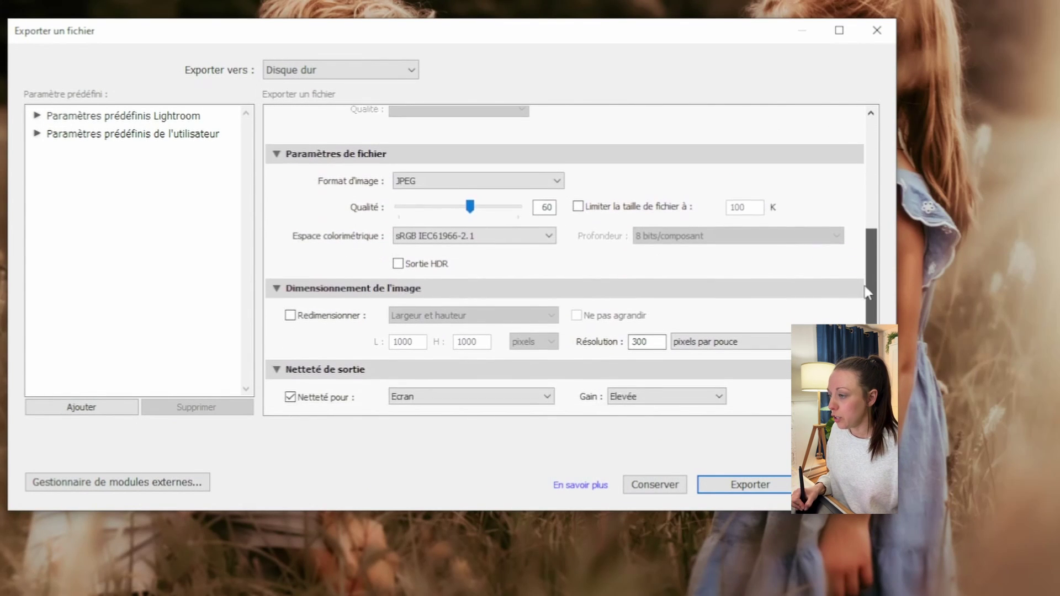
{"action": "left_click_drag", "start_coordinate": [471, 210], "coordinate": [525, 215]}
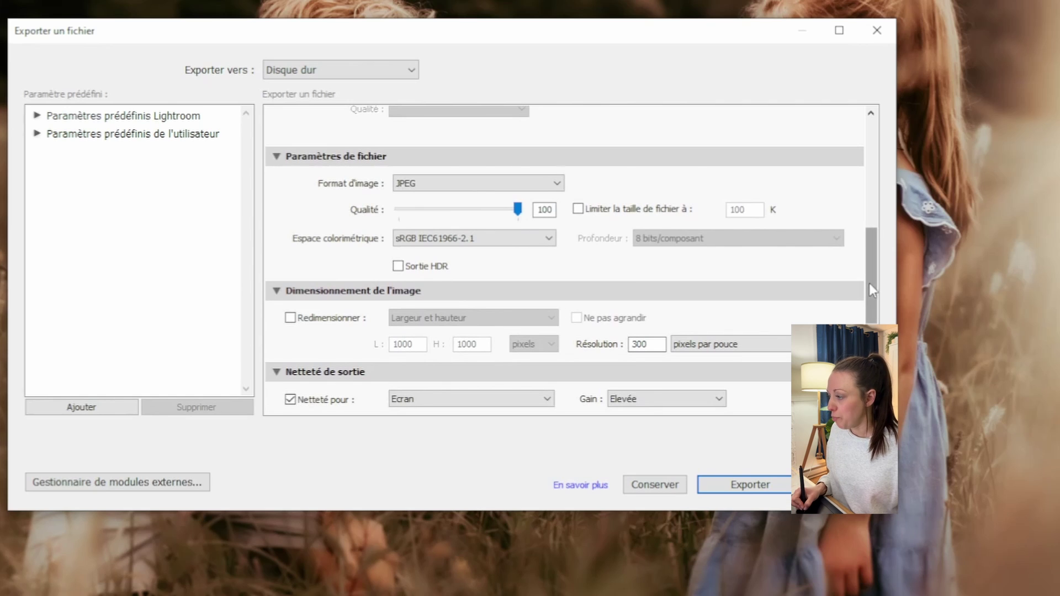
Choose Ecran as the output sharpening target for the exported photo
{"action": "left_click_drag", "start_coordinate": [869, 283], "coordinate": [871, 321]}
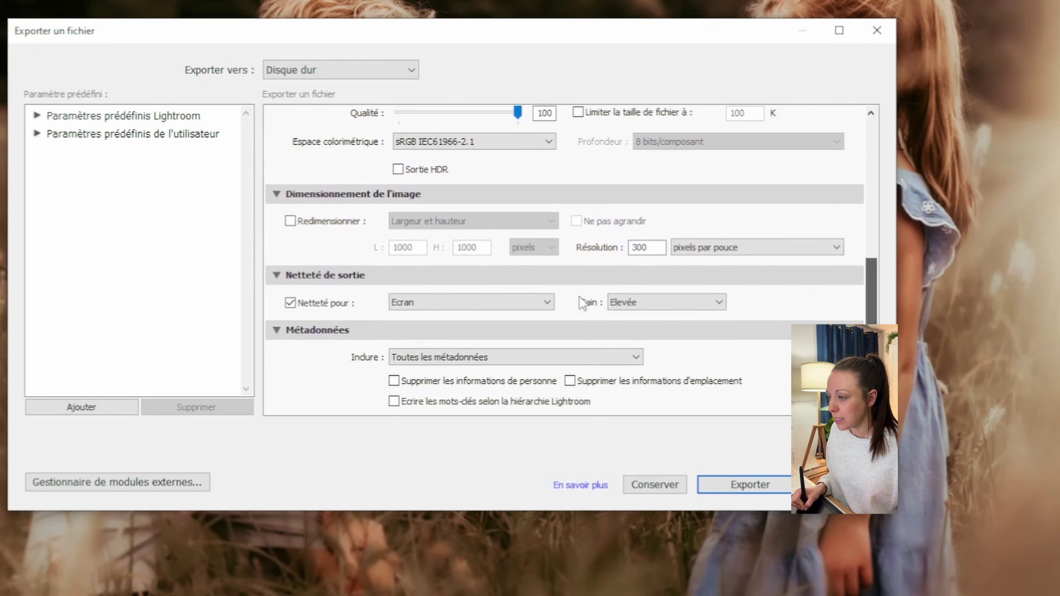
{"action": "left_click", "coordinate": [418, 304]}
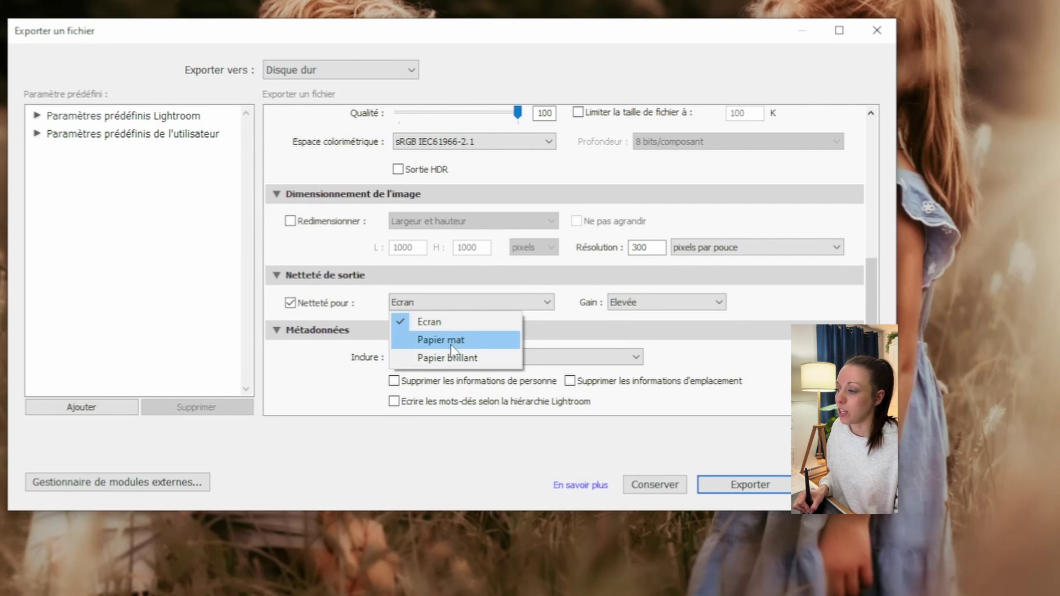
{"action": "left_click", "coordinate": [425, 322]}
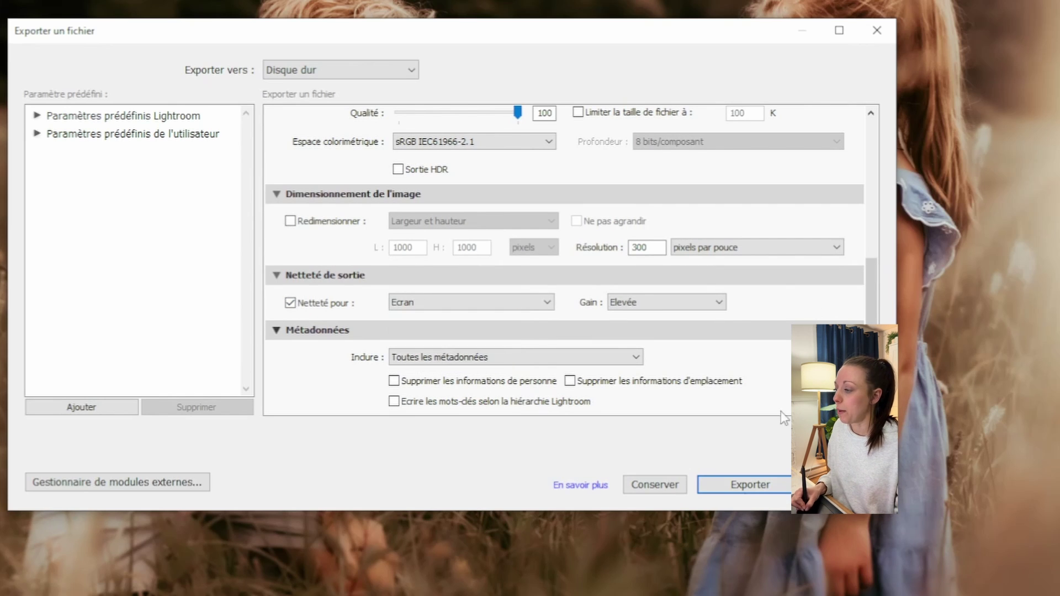